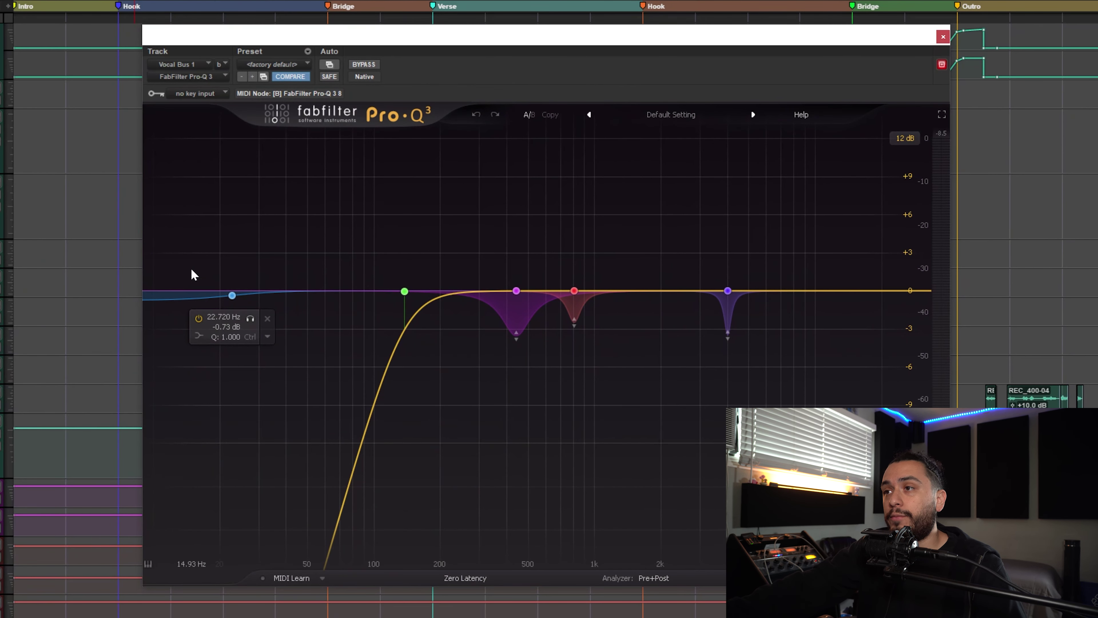
# Step: Inspect Vocal Bus 1's Pro-Q 3 high-pass band and its 441.89 Hz cut band
pyautogui.click(404, 291)
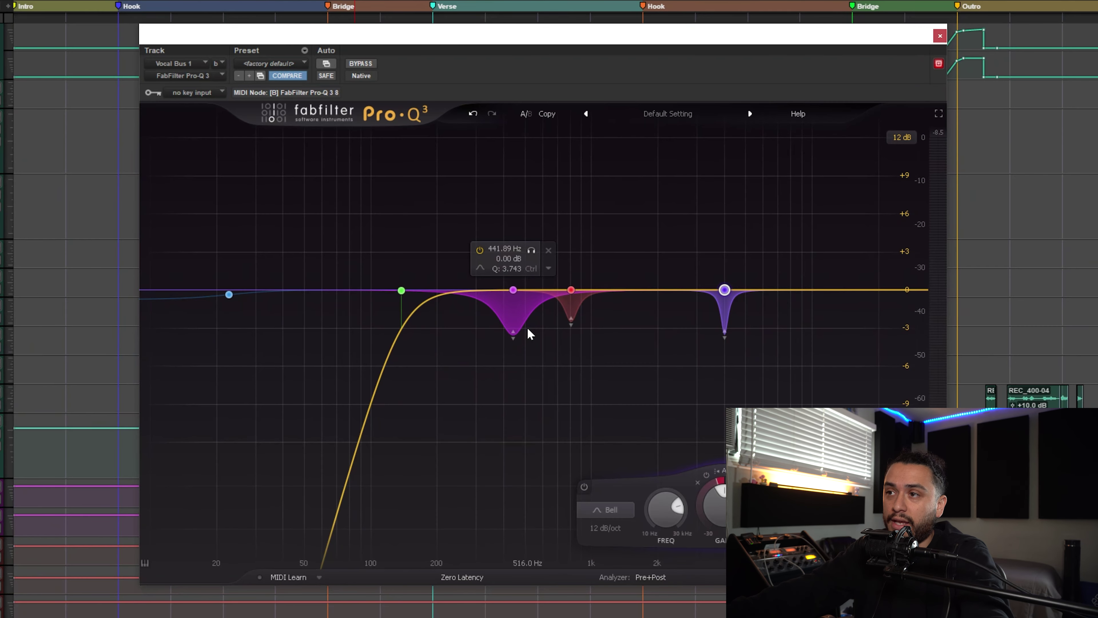
pyautogui.click(513, 290)
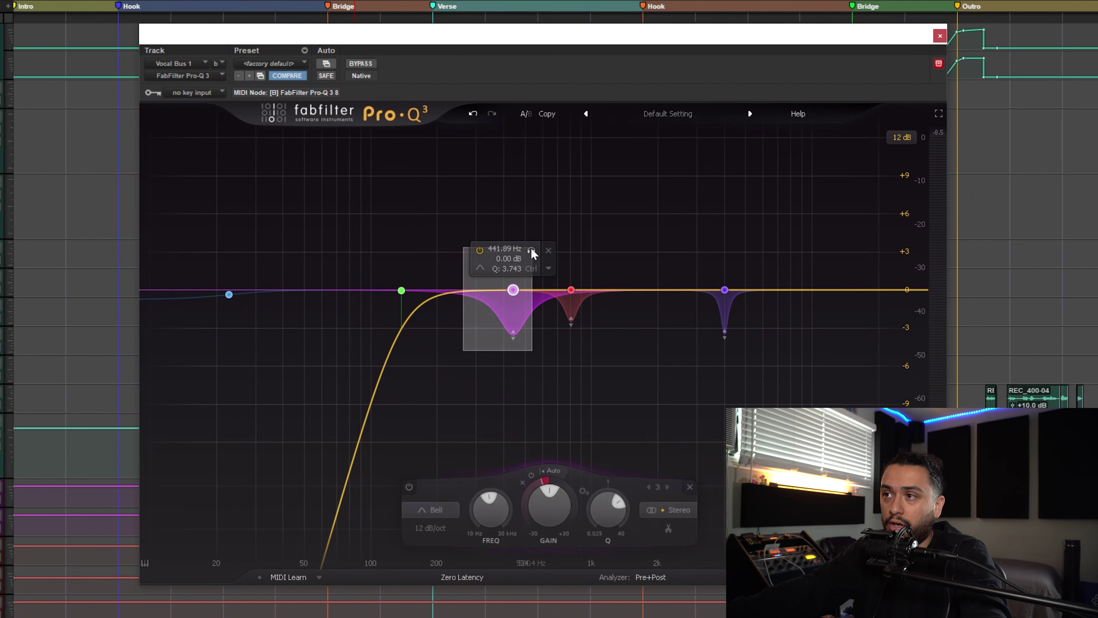
pyautogui.click(635, 506)
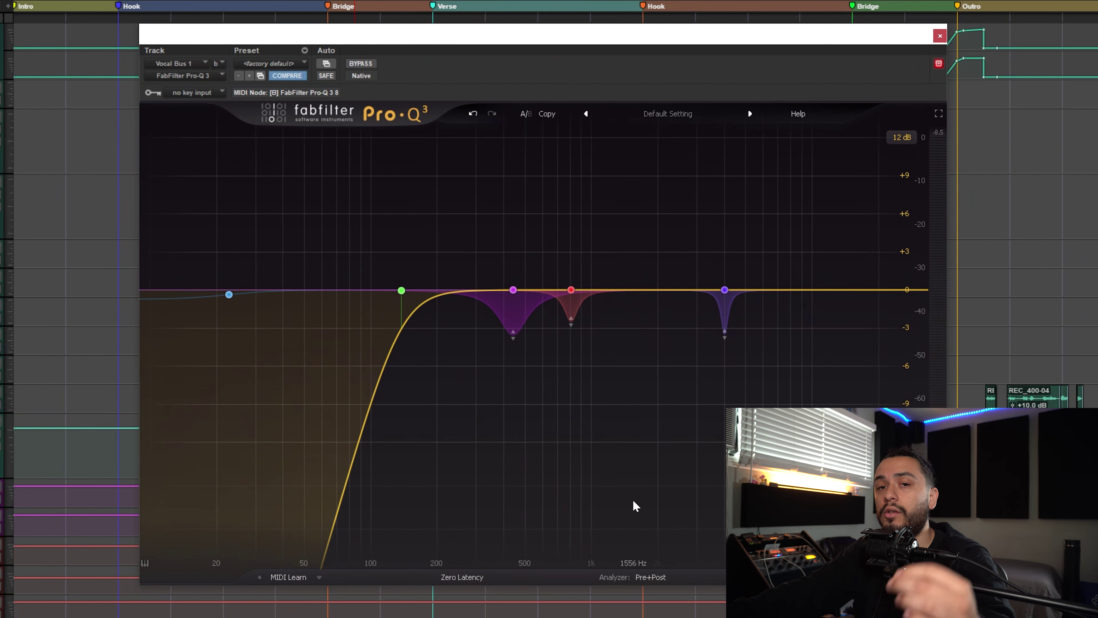
pyautogui.click(514, 289)
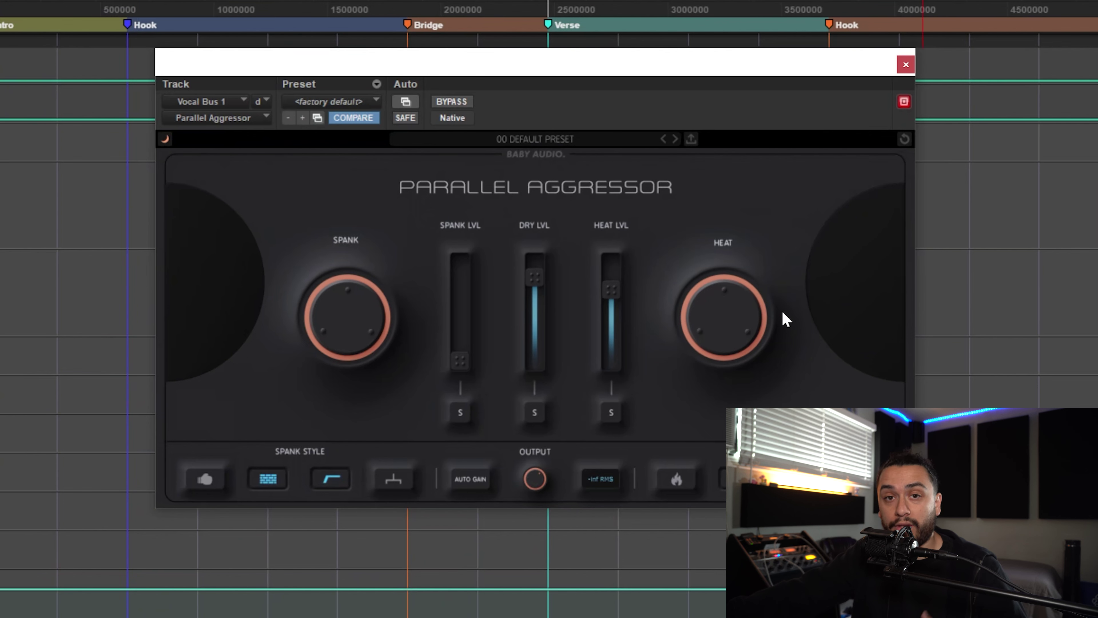
# Step: Raise Parallel Aggressor's Spank level to about -13.5 dB and solo the Heat signal
pyautogui.moveTo(533, 289)
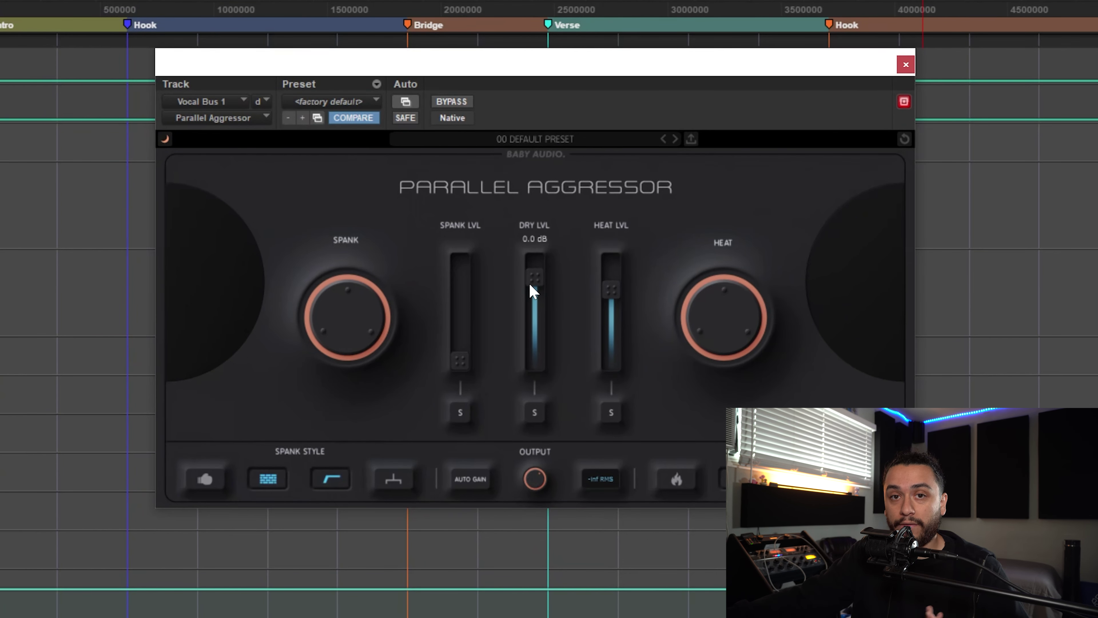
pyautogui.moveTo(324, 295)
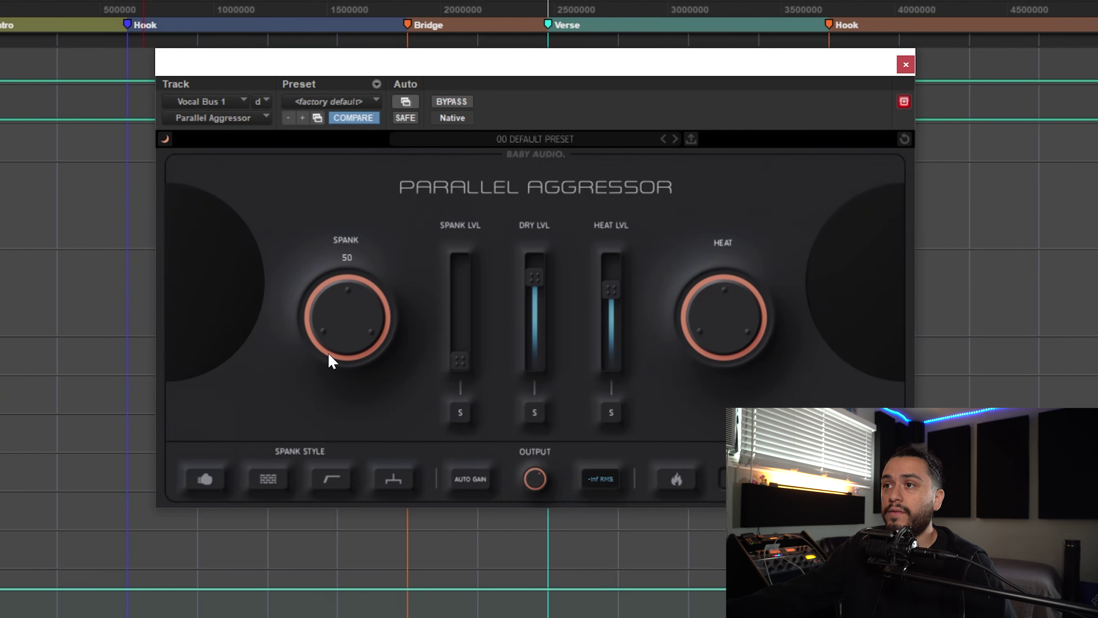
pyautogui.moveTo(449, 360)
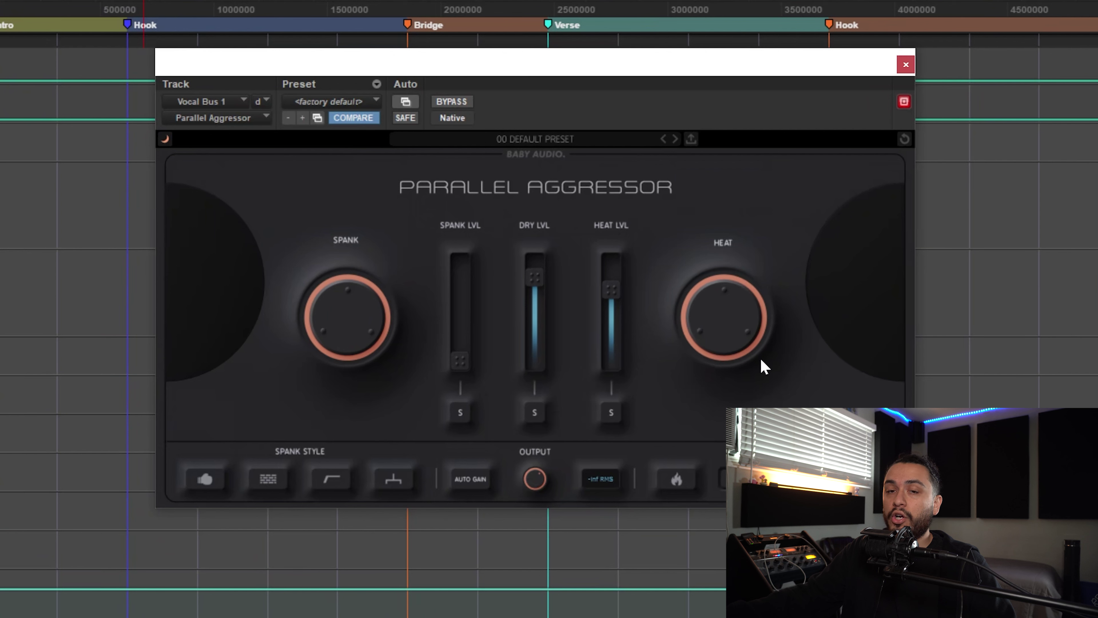
pyautogui.moveTo(687, 335)
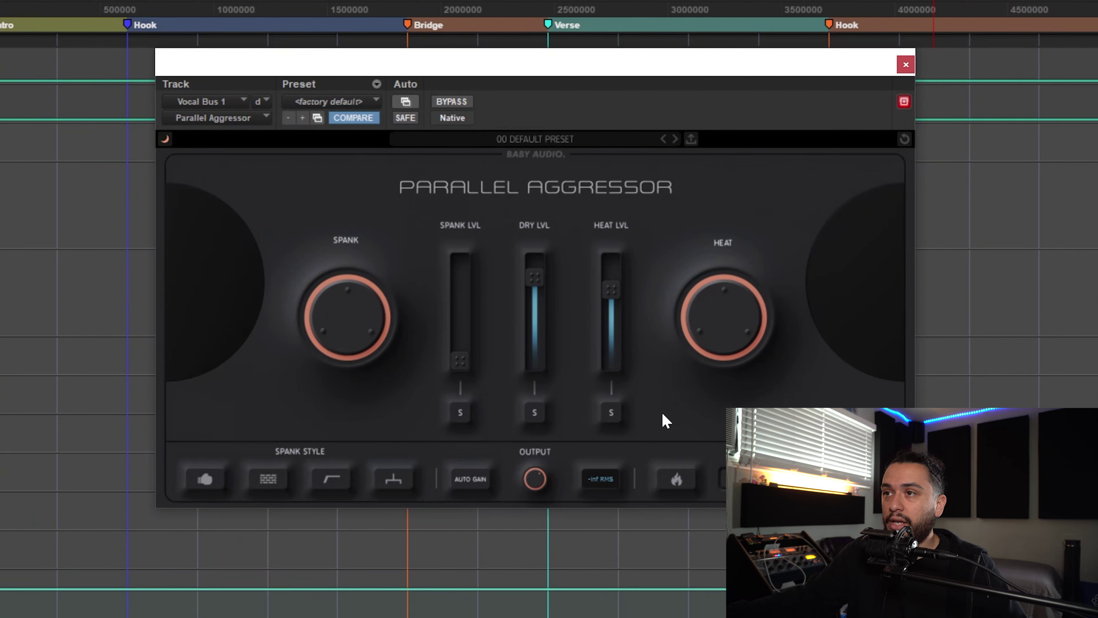
pyautogui.moveTo(460, 361); pyautogui.dragTo(454, 306)
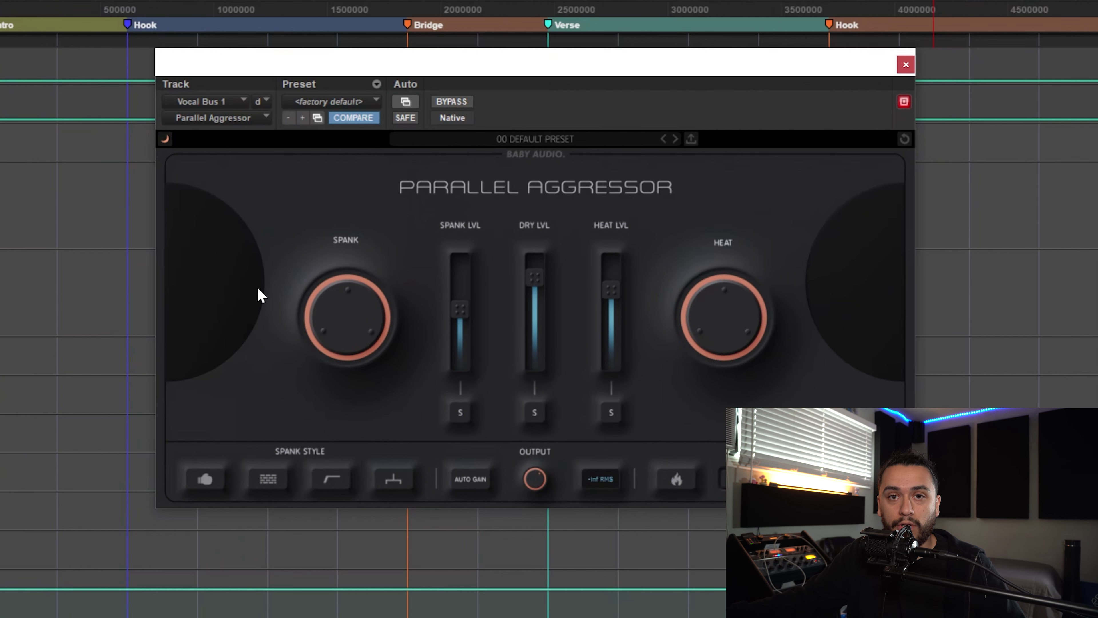
pyautogui.click(611, 418)
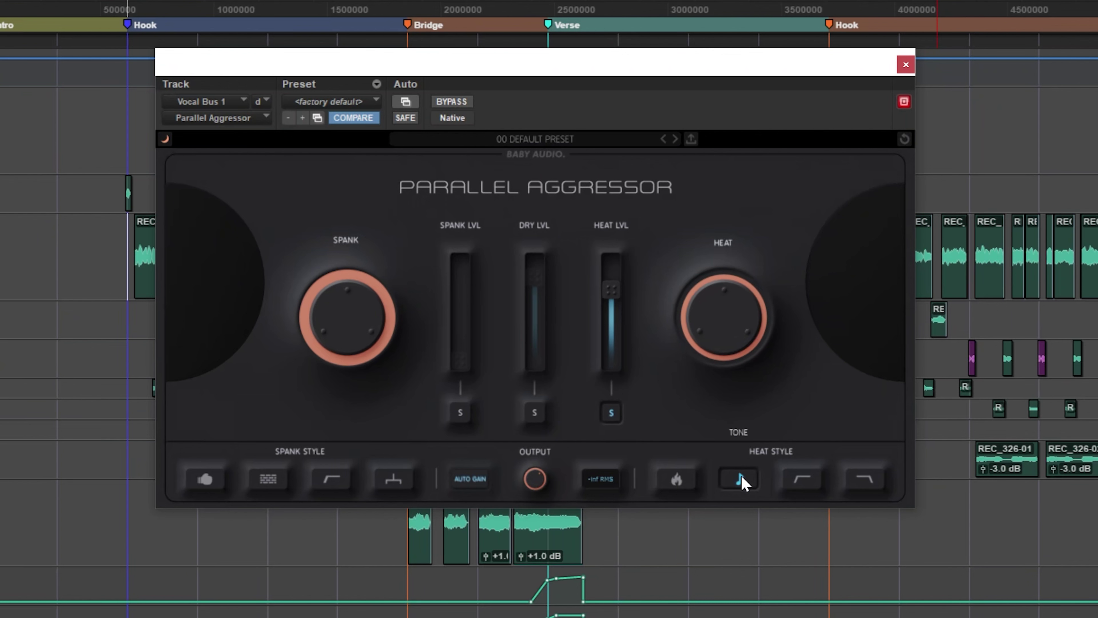
# Step: Unsolo Parallel Aggressor's Heat signal and toggle Auto Gain on, then back off
pyautogui.click(742, 481)
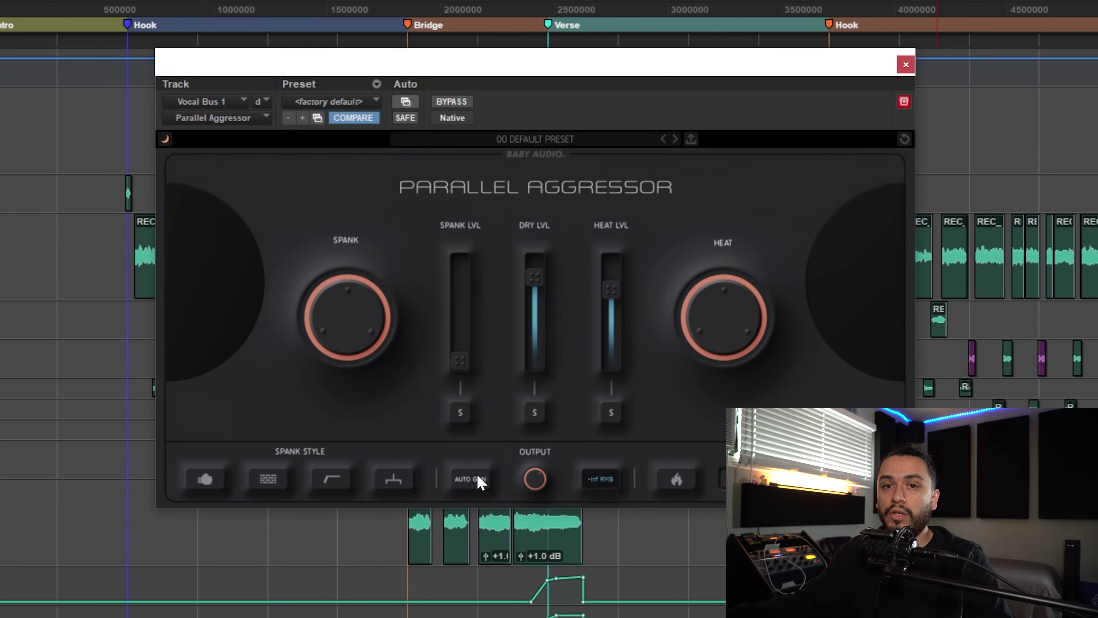
pyautogui.click(480, 483)
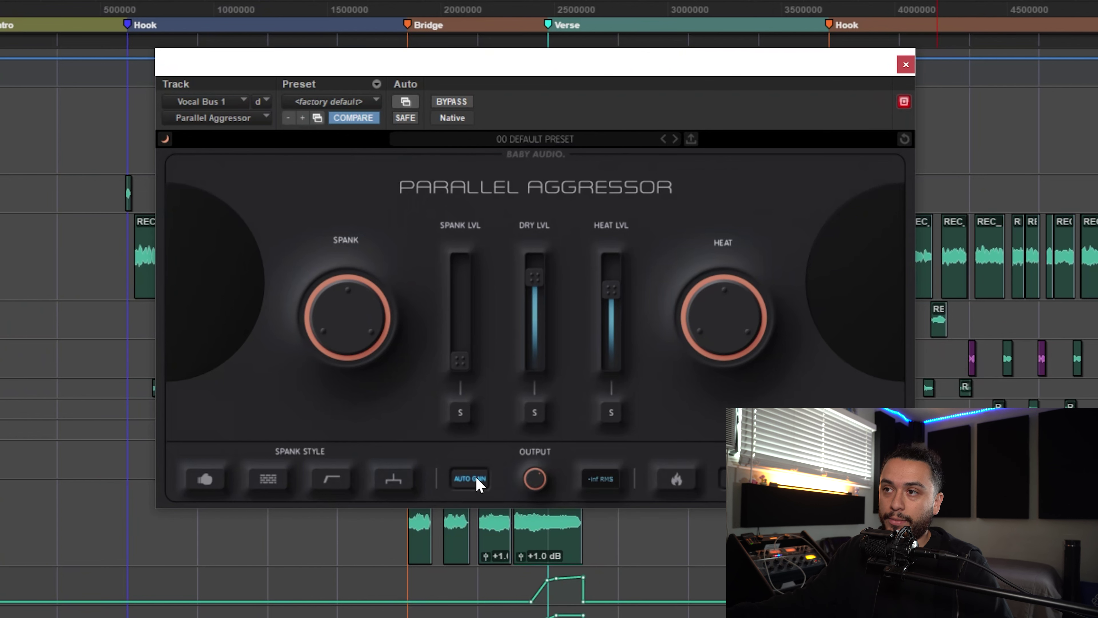
pyautogui.click(480, 484)
pyautogui.moveTo(533, 480)
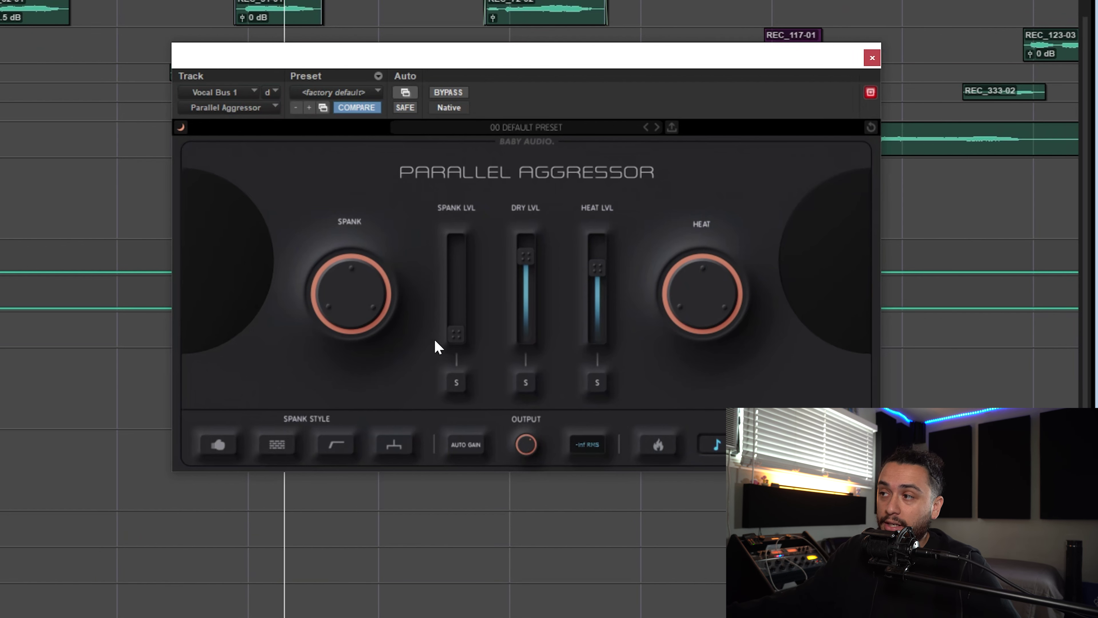
pyautogui.moveTo(718, 275)
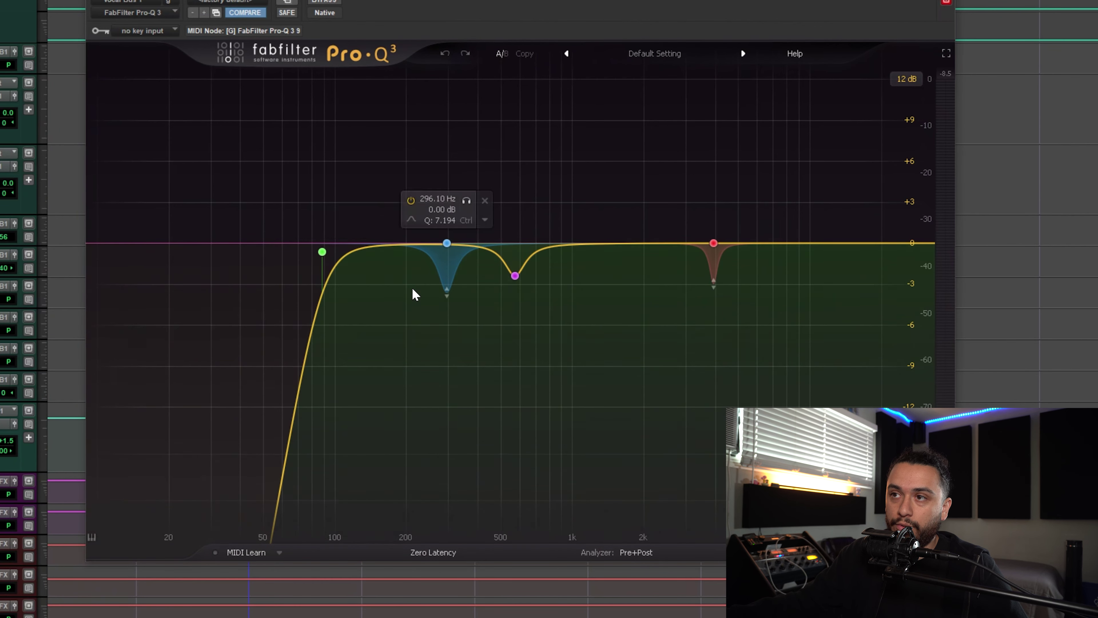
# Step: Inspect the second Pro-Q 3's low cut, 296.10 Hz cut and higher cut bands
pyautogui.click(322, 252)
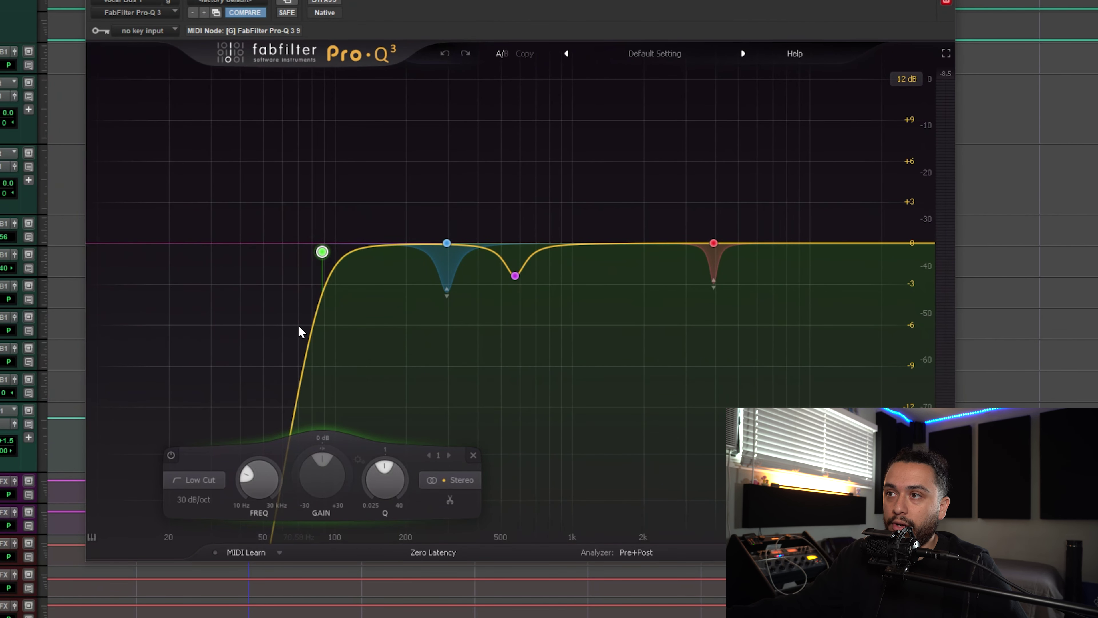
pyautogui.click(447, 243)
pyautogui.click(713, 243)
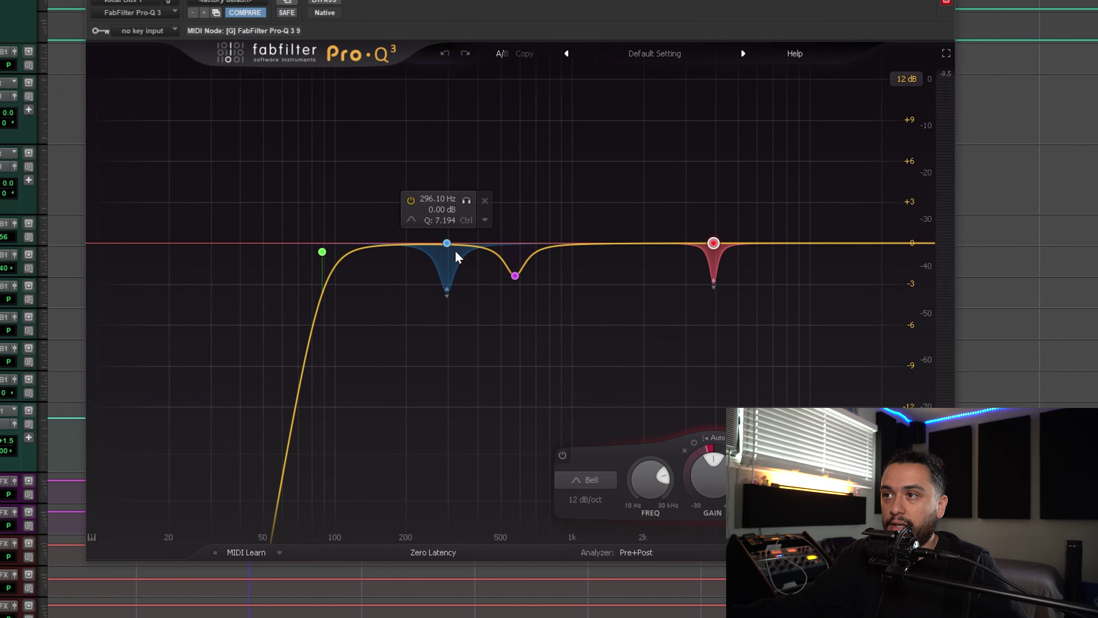
pyautogui.click(480, 281)
pyautogui.click(512, 274)
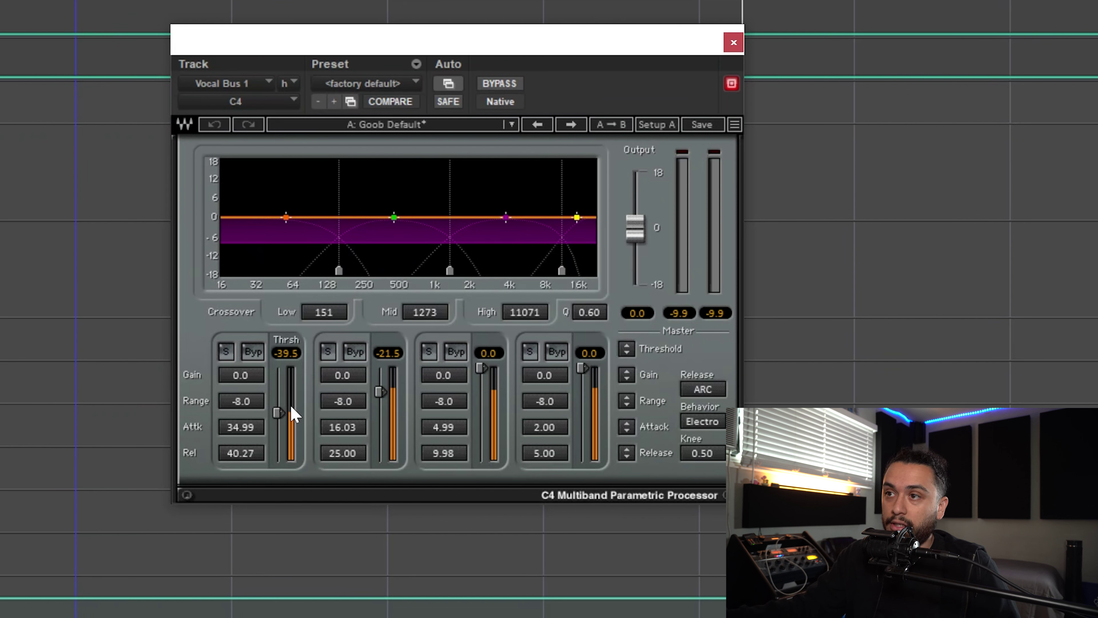
# Step: Scroll up to review the C4 band thresholds on Vocal Bus 1
pyautogui.scroll(10, 930, 66)
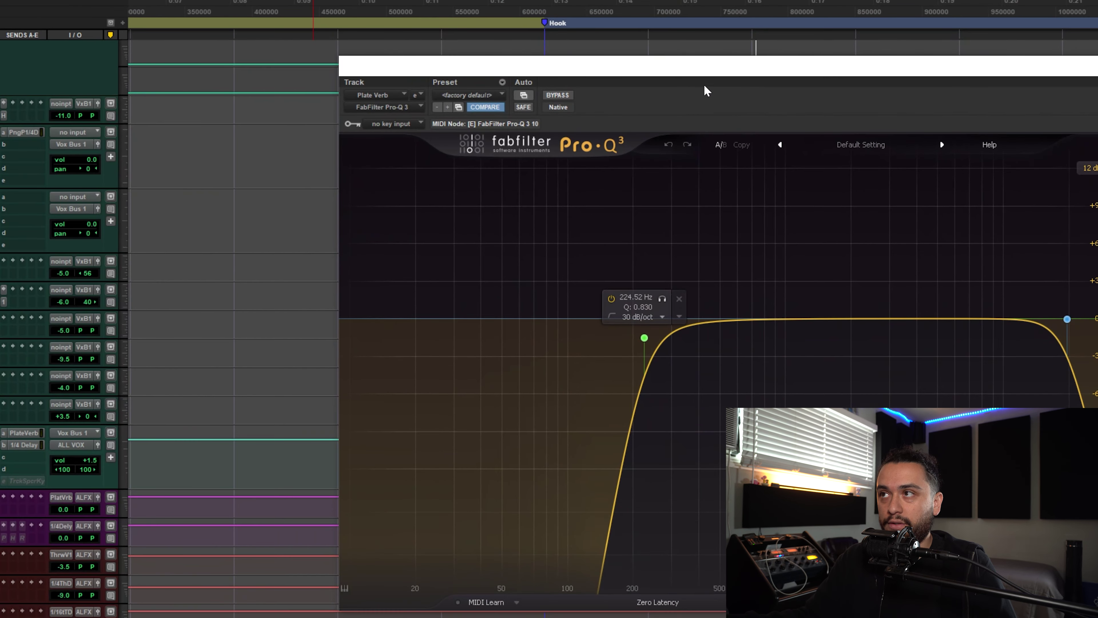
# Step: Bring the Plate Verb Pro-Q 3 fully into view and select its steep low cut near 225 Hz
pyautogui.moveTo(707, 91); pyautogui.dragTo(499, 24)
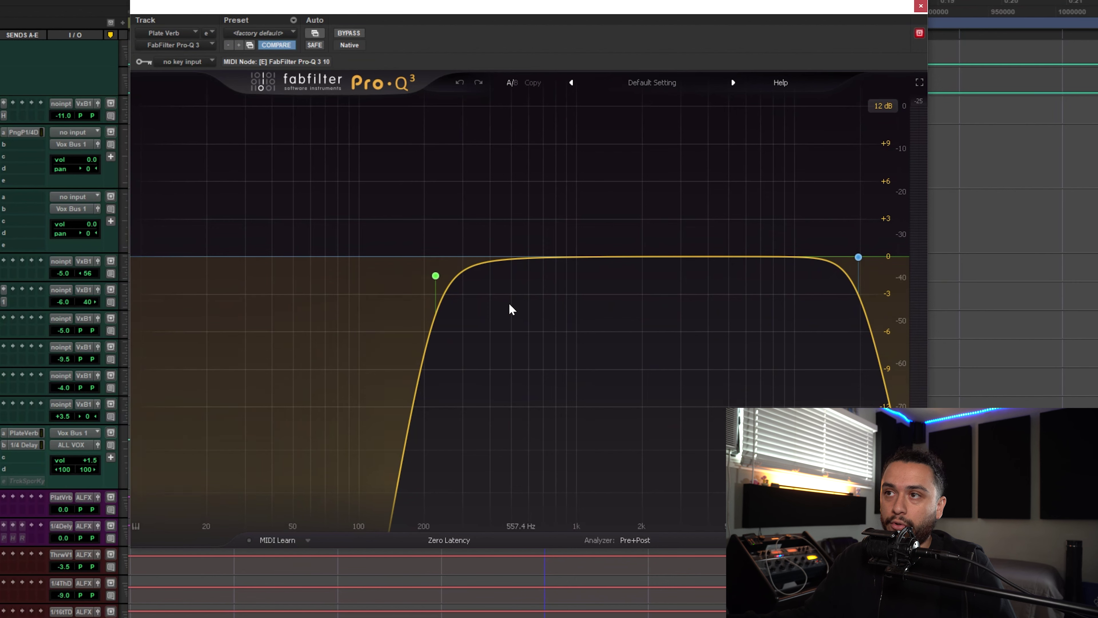
pyautogui.click(435, 276)
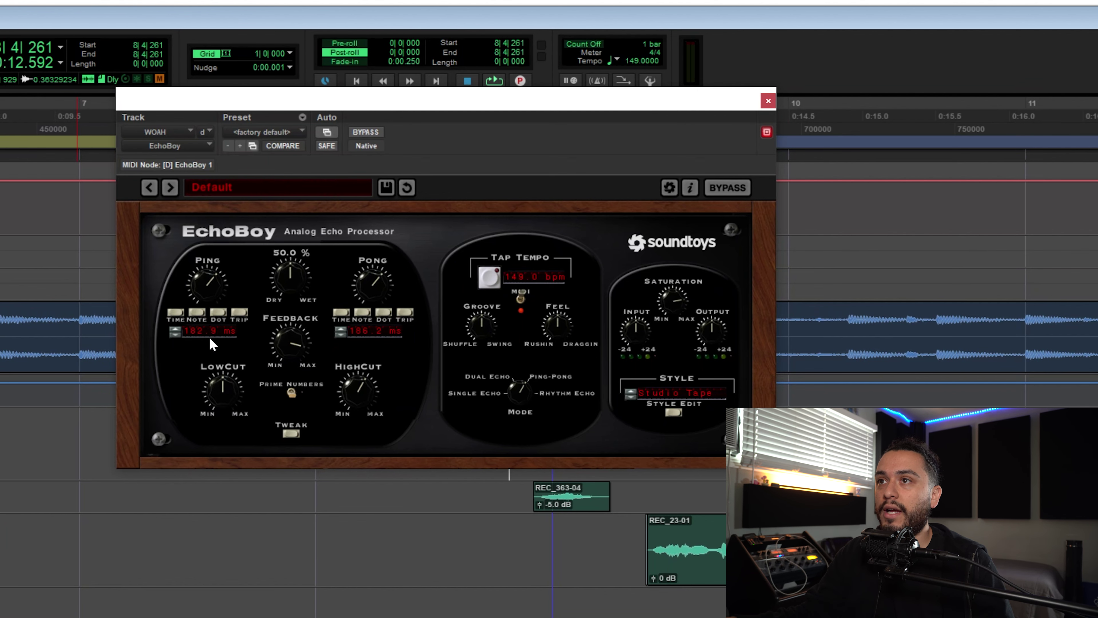
# Step: Adjust the WOAH EchoBoy Ping delay time, settling at about 186.3 ms
pyautogui.click(195, 311)
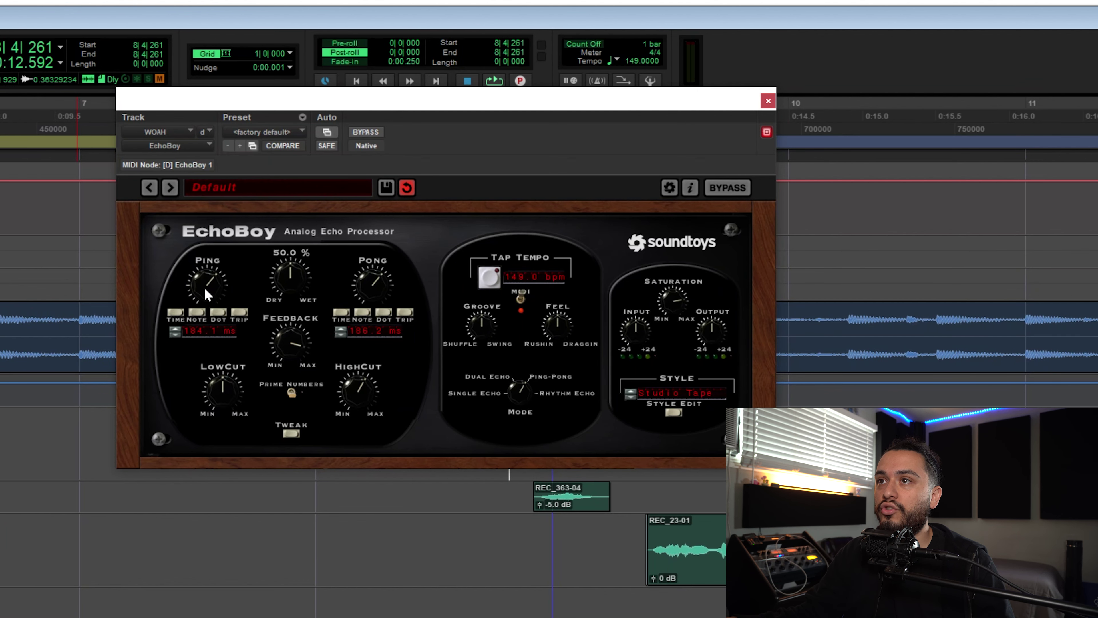
pyautogui.moveTo(203, 291); pyautogui.dragTo(205, 288)
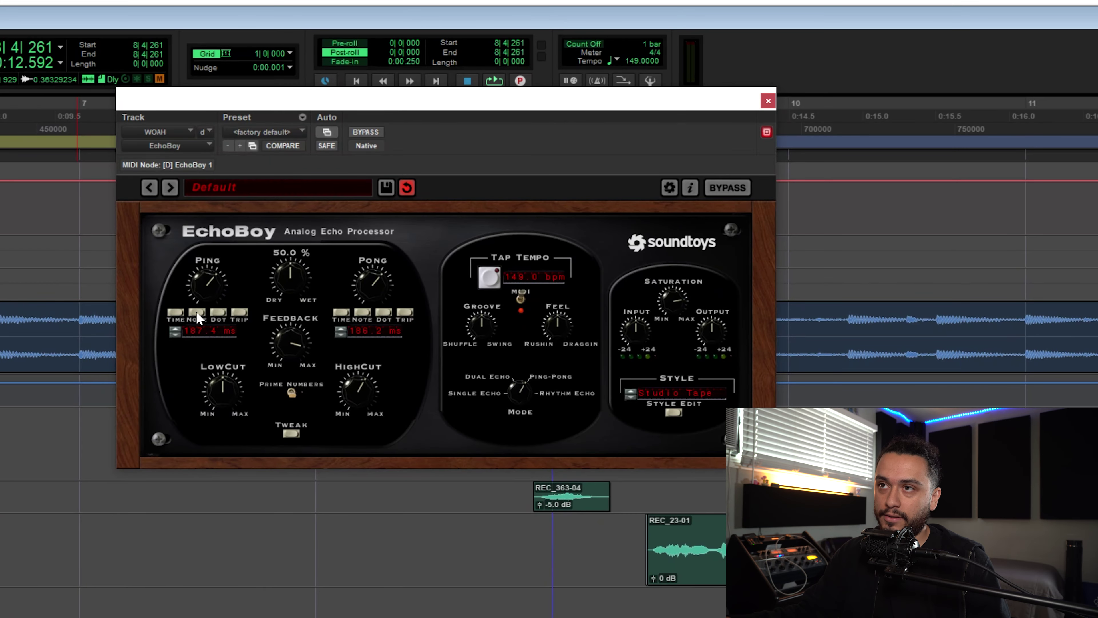
pyautogui.scroll(2, 202, 305)
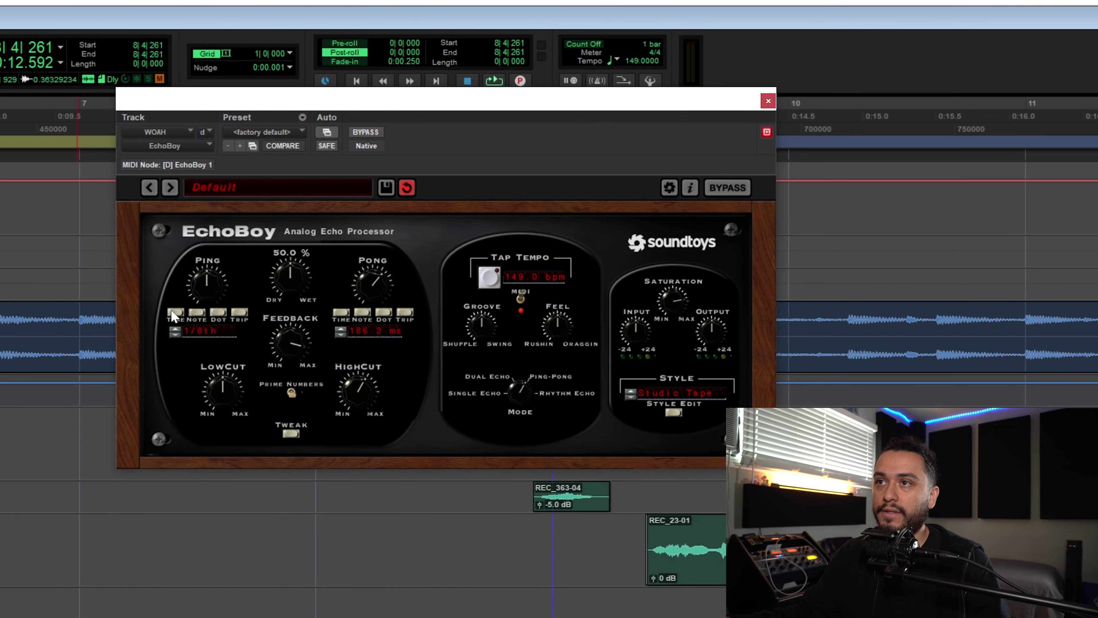
pyautogui.scroll(2, 200, 318)
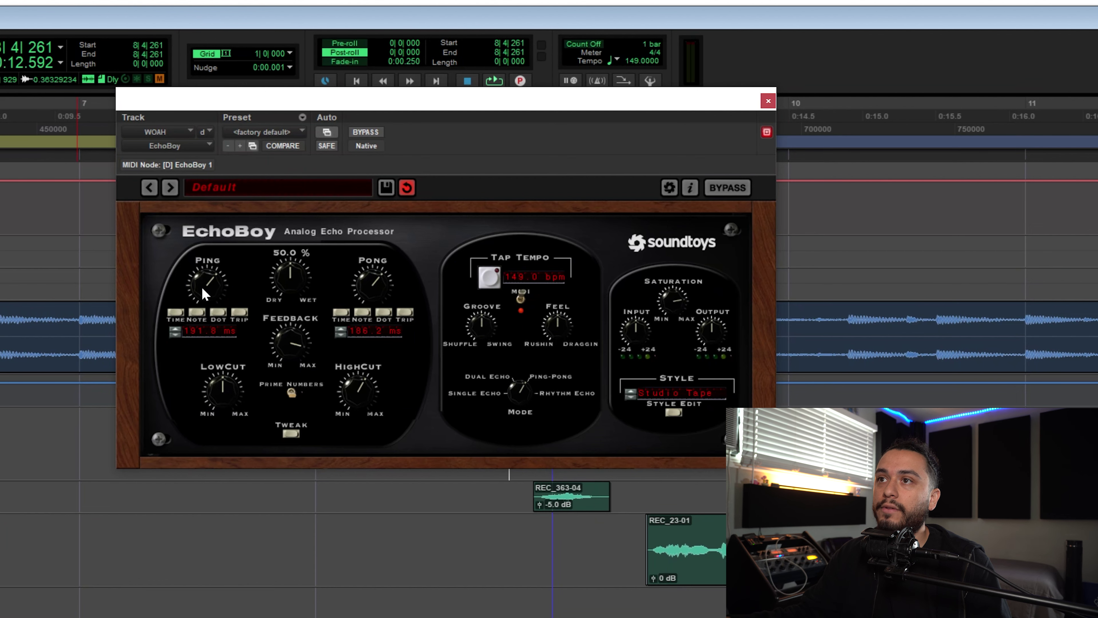
pyautogui.scroll(-1, 202, 287)
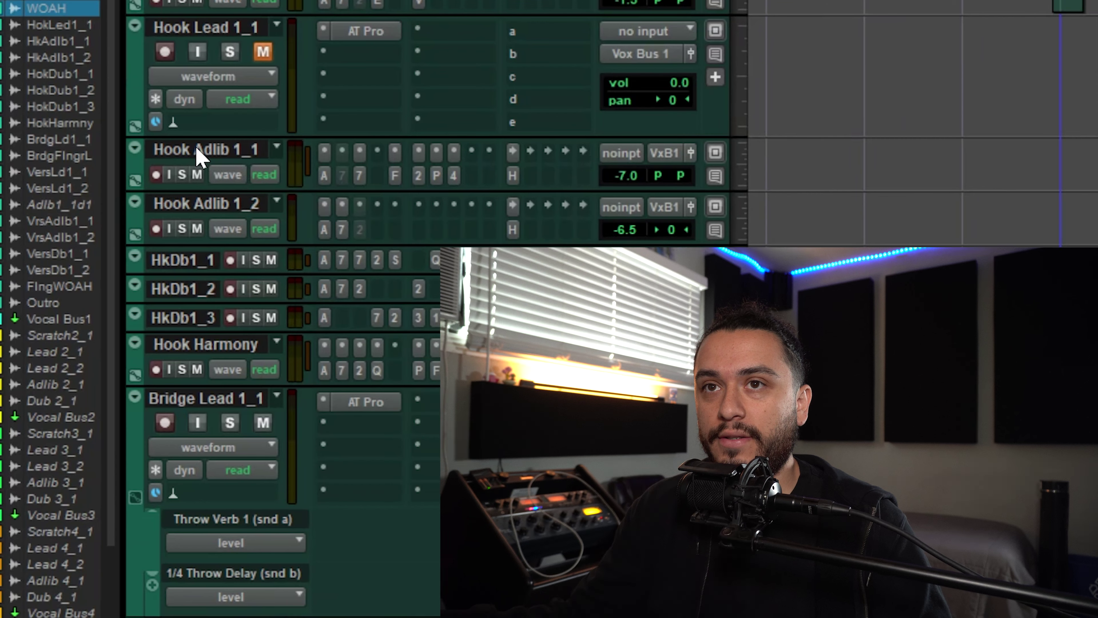
pyautogui.click(197, 150)
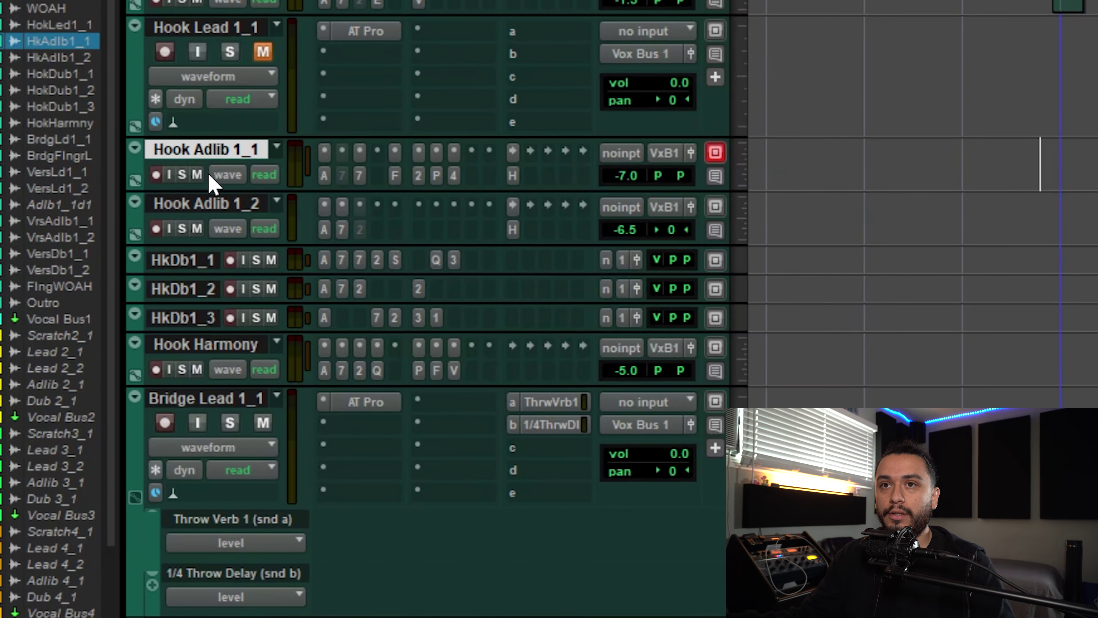
pyautogui.click(209, 204)
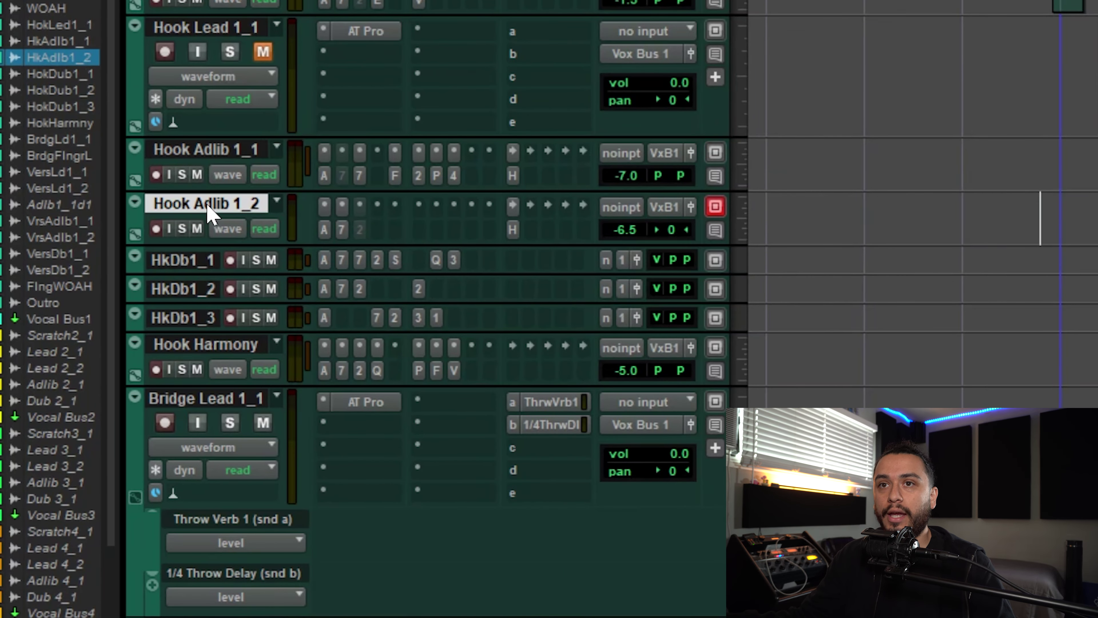
pyautogui.click(190, 263)
pyautogui.keyDown('ctrl'); pyautogui.click(186, 320); pyautogui.keyUp('ctrl')
pyautogui.keyDown('shift'); pyautogui.click(179, 294); pyautogui.keyUp('shift')
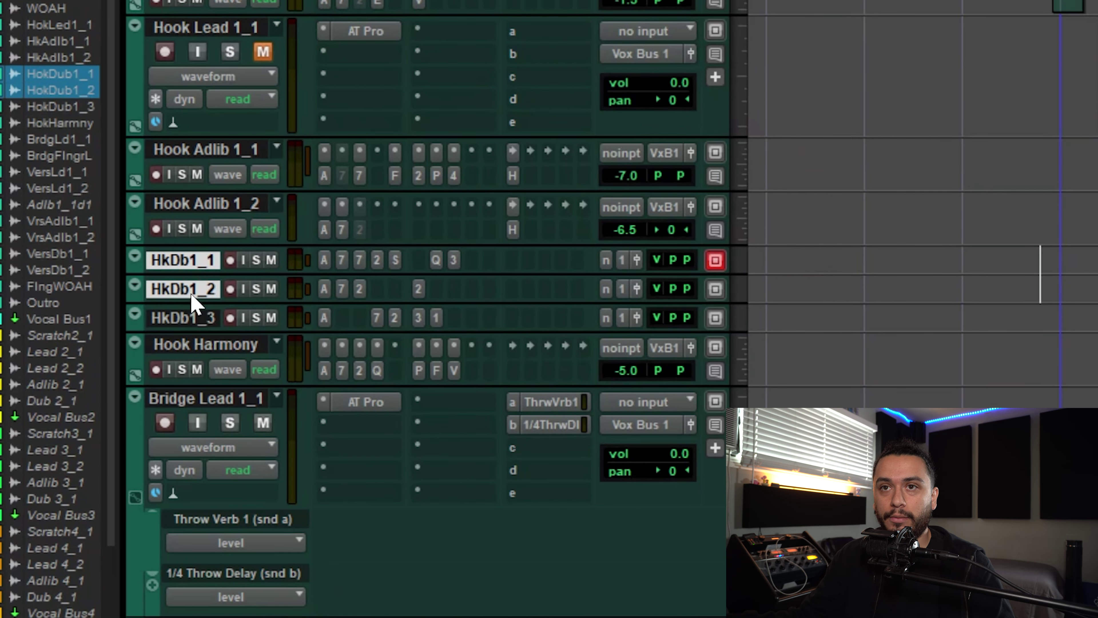
pyautogui.keyDown('shift'); pyautogui.click(184, 319); pyautogui.keyUp('shift')
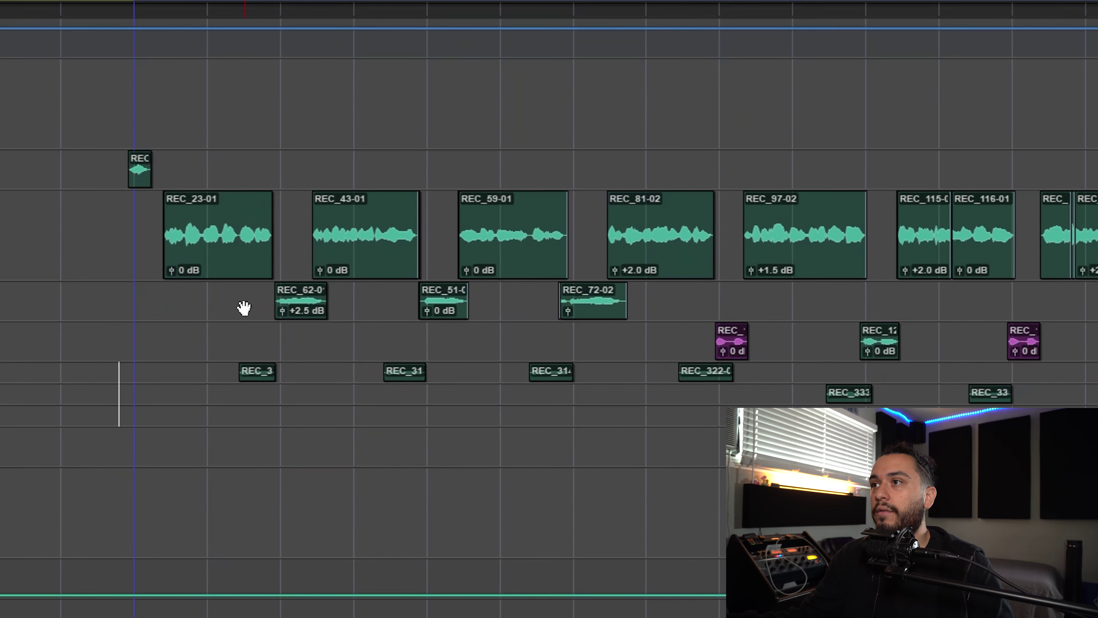
pyautogui.moveTo(245, 299); pyautogui.dragTo(740, 296)
# Step: Zoom in on the Edit window timeline
pyautogui.hotkey('ctrl', ']')
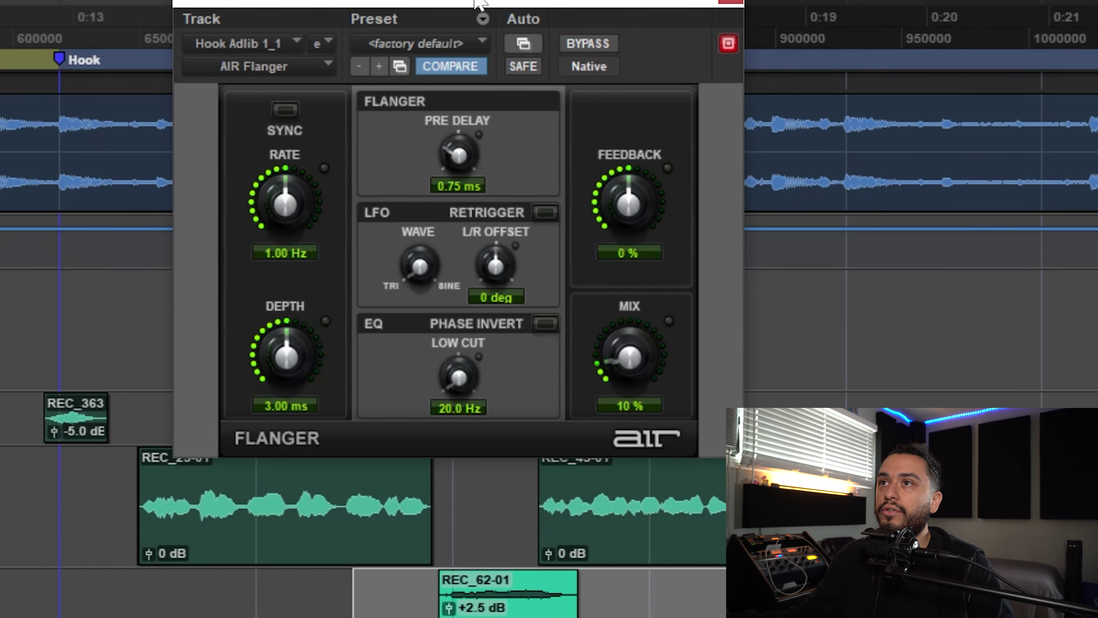
# Step: Raise the Hook Adlib 1_1 flanger mix to exaggerate it, then return it to 10 %
pyautogui.moveTo(481, 4); pyautogui.dragTo(483, 62)
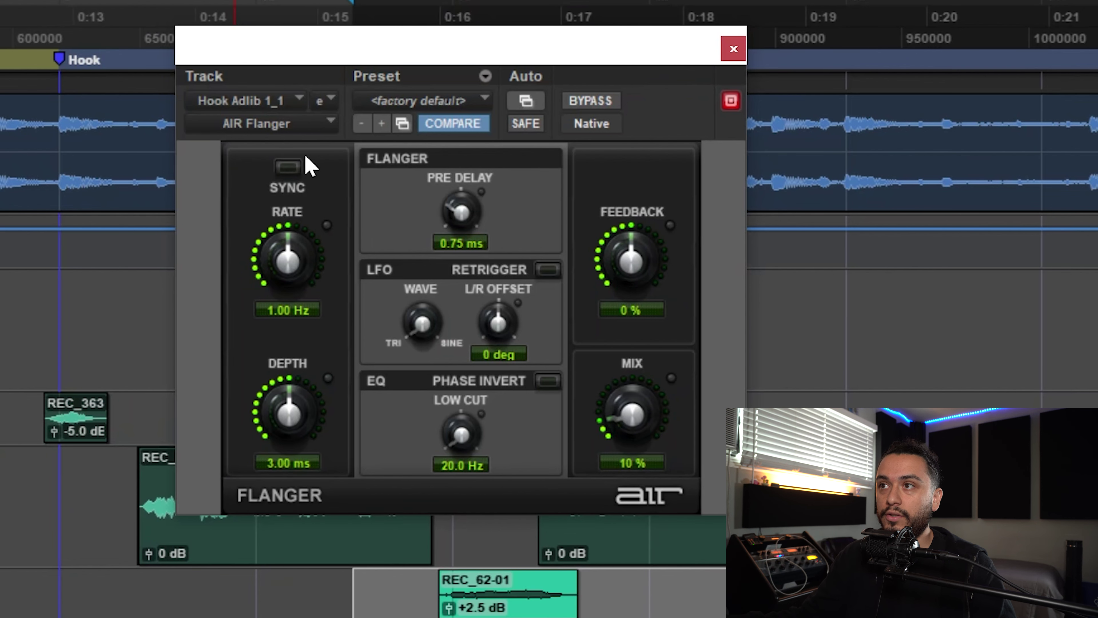
pyautogui.moveTo(644, 438); pyautogui.dragTo(626, 433)
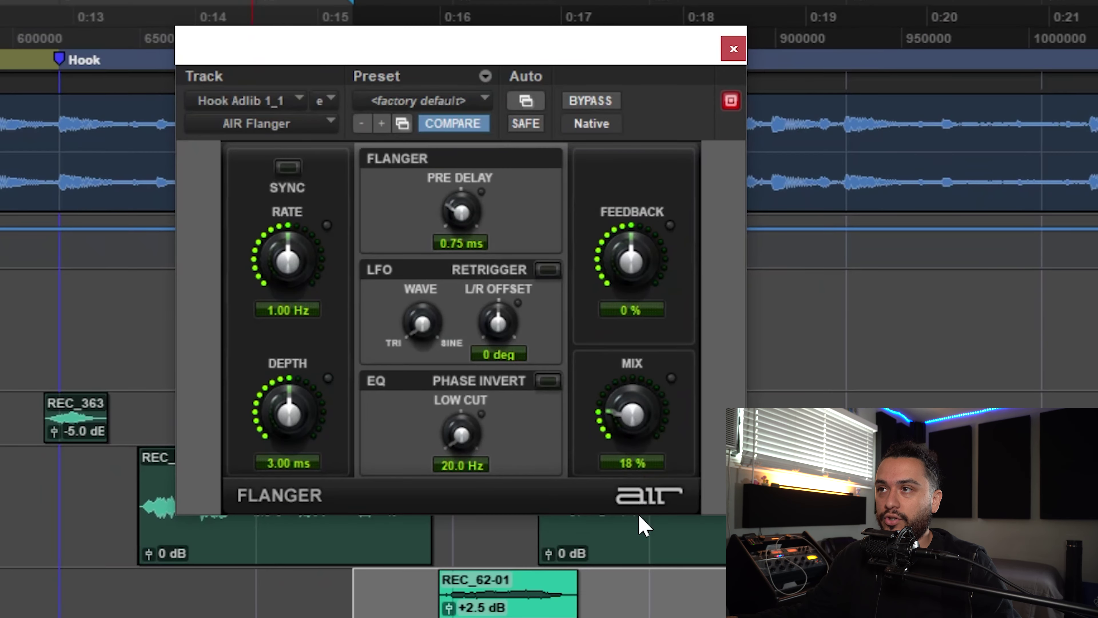
pyautogui.moveTo(645, 521); pyautogui.dragTo(633, 536)
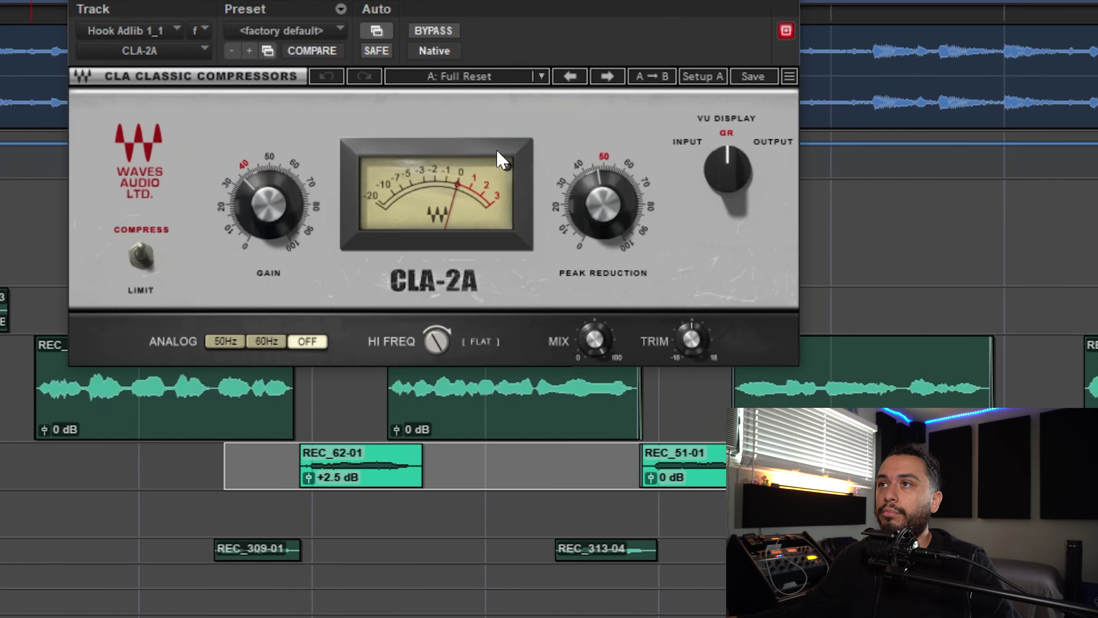
pyautogui.moveTo(497, 5); pyautogui.dragTo(507, 78)
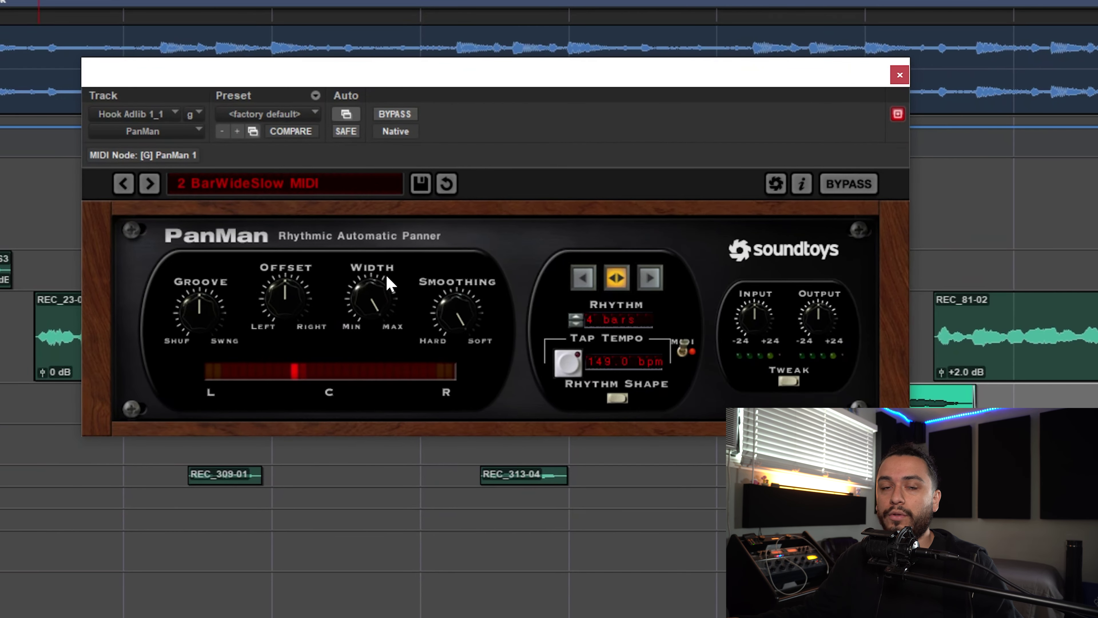
# Step: Browse PanMan presets, push Smoothing toward Hard, then revert to 2 BarWideSlow MIDI
pyautogui.click(250, 187)
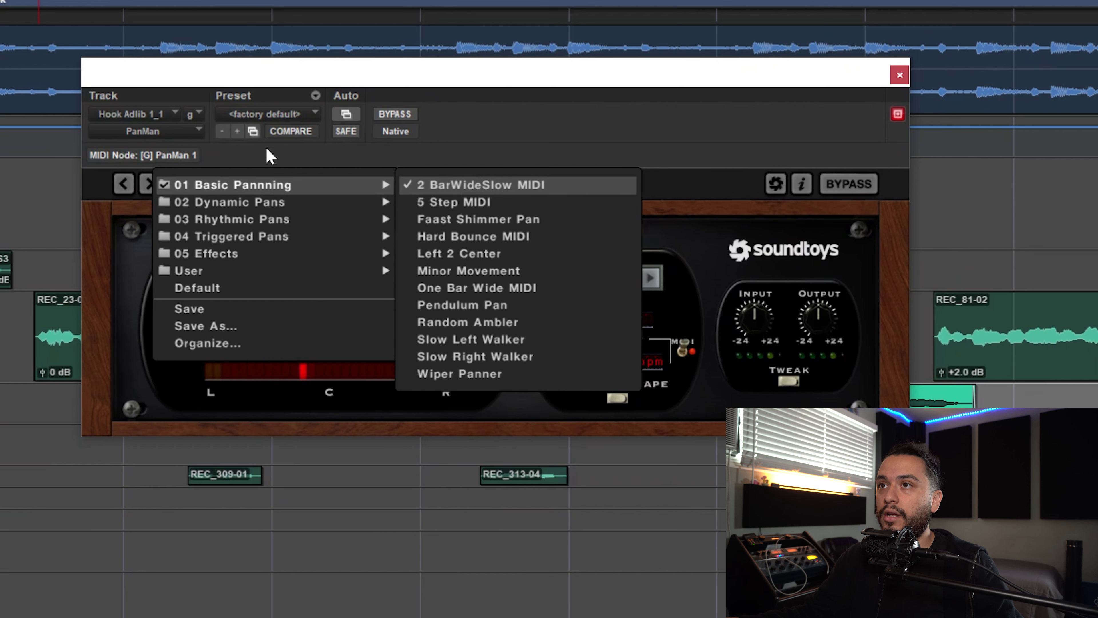
pyautogui.click(89, 206)
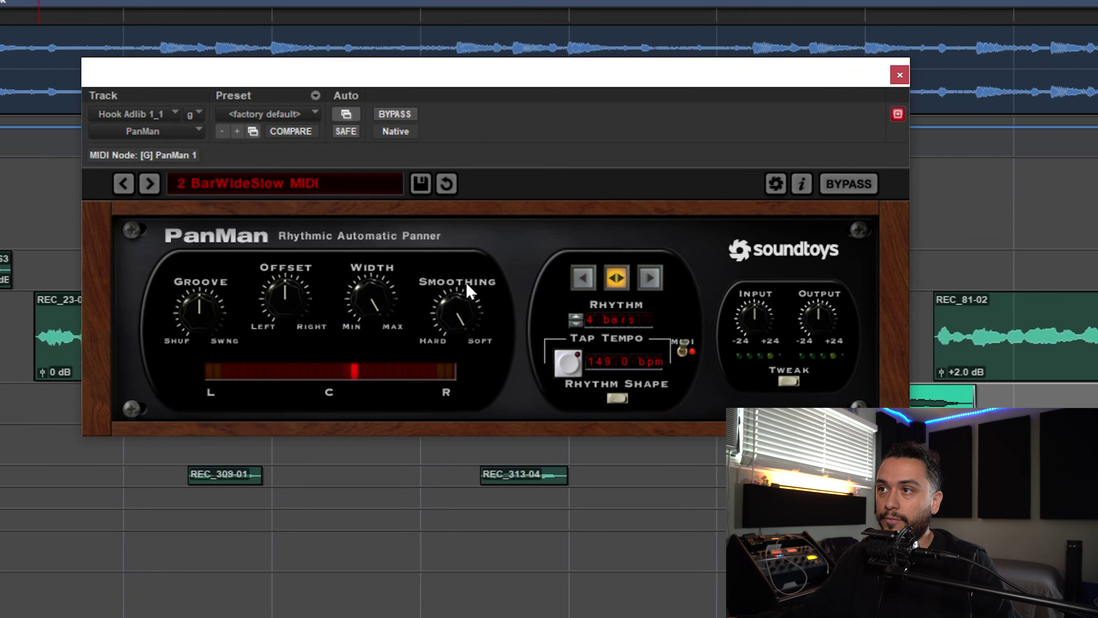
pyautogui.moveTo(455, 310); pyautogui.dragTo(455, 329)
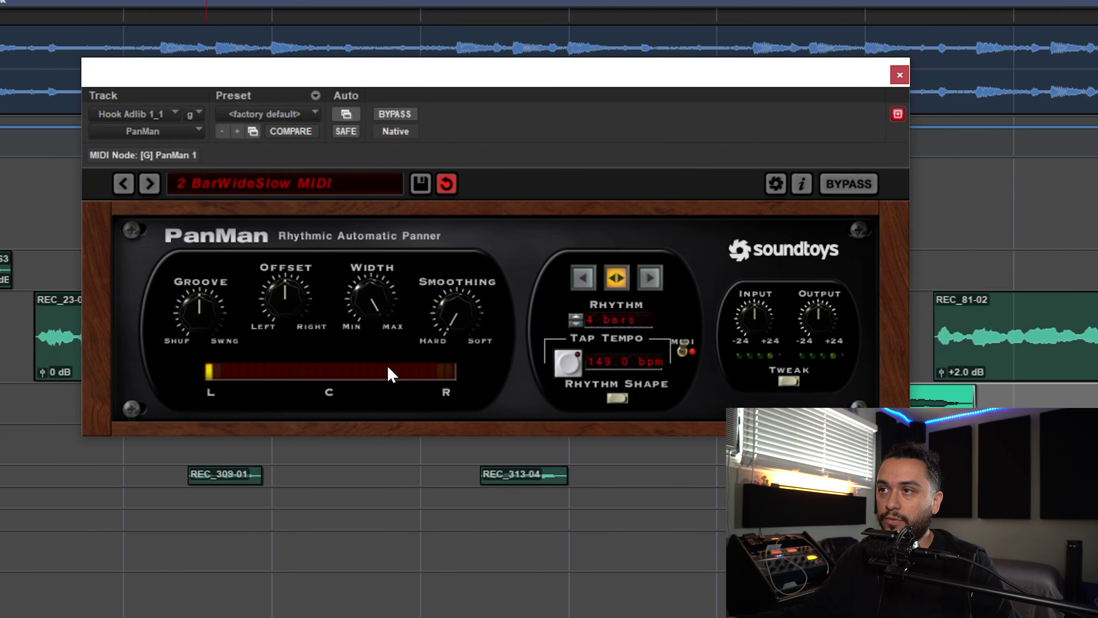
pyautogui.click(446, 183)
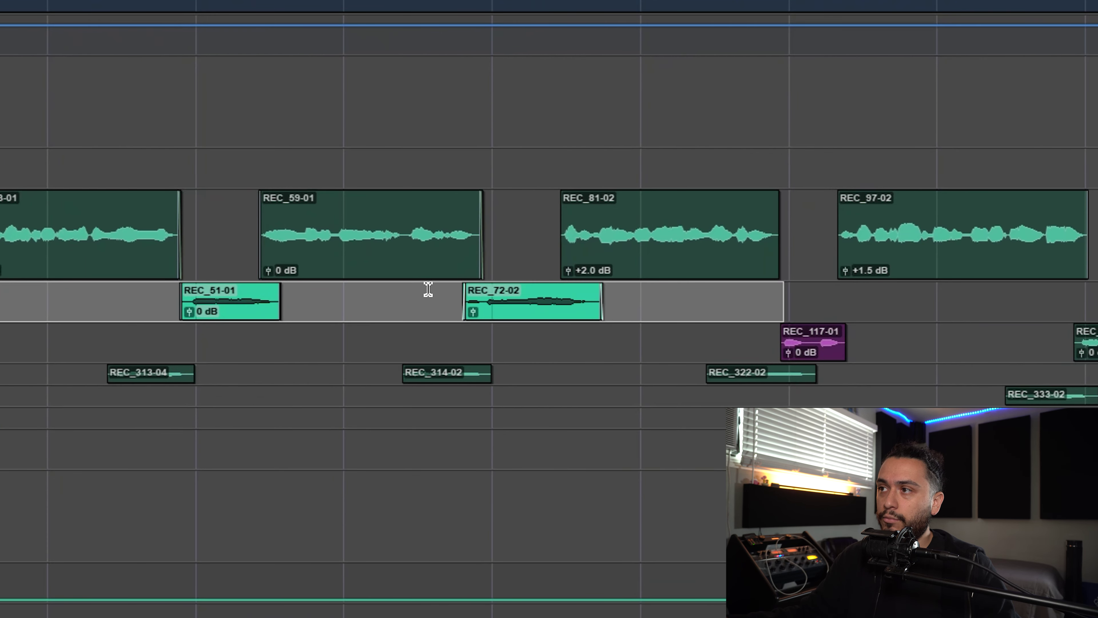
pyautogui.moveTo(424, 294); pyautogui.dragTo(740, 303)
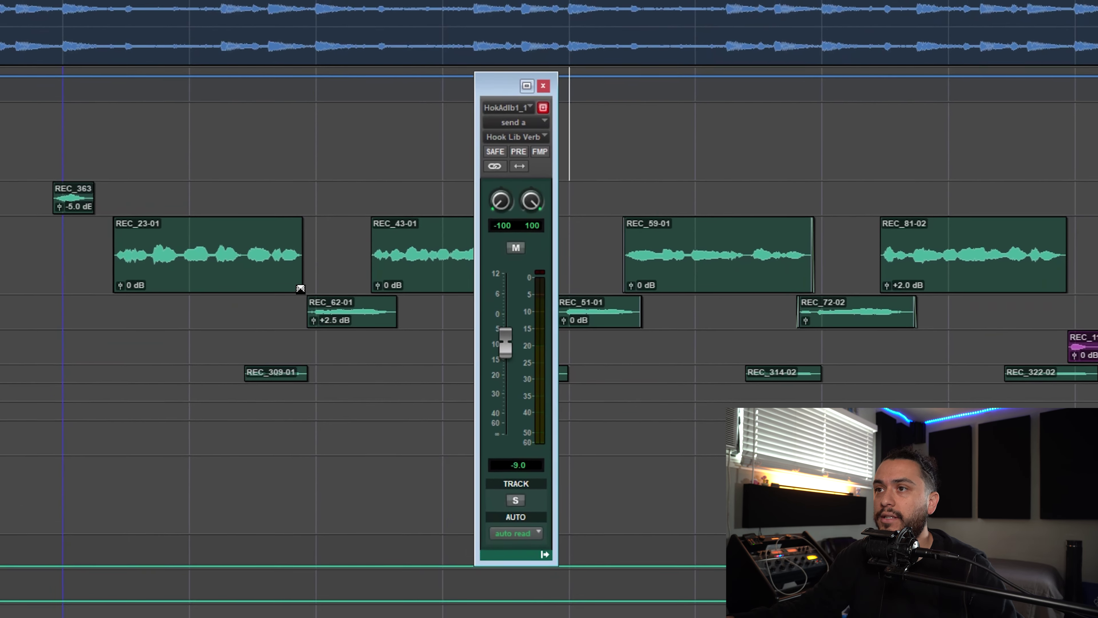
pyautogui.click(359, 318)
pyautogui.moveTo(272, 304); pyautogui.dragTo(1036, 314)
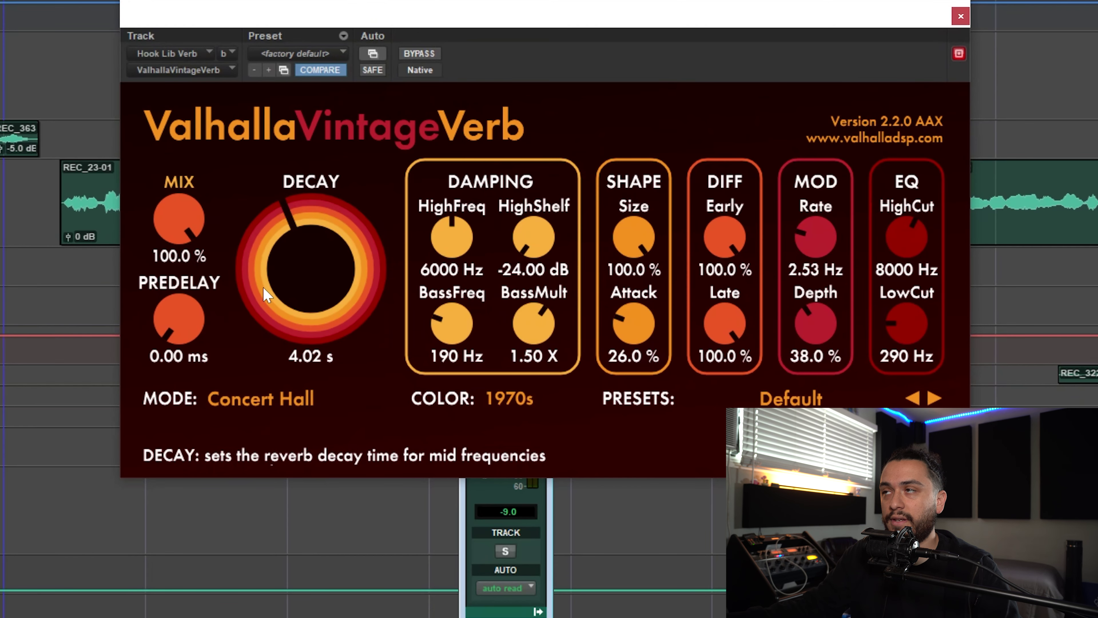
pyautogui.click(959, 16)
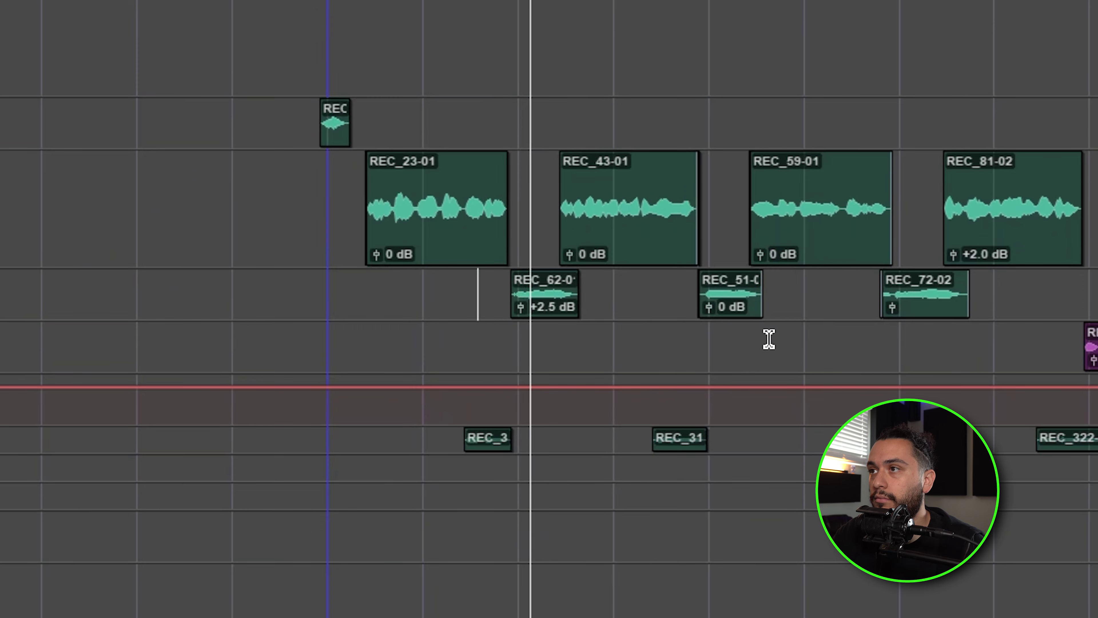
pyautogui.press('t')
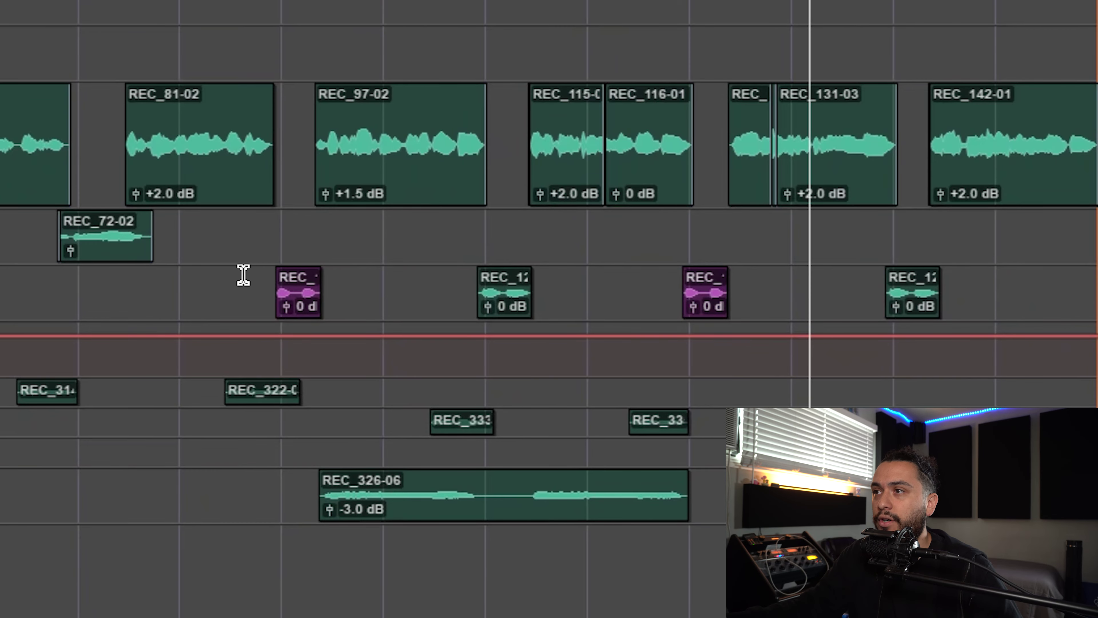
# Step: Select the four ad-lib clips, then the pan automation under REC_123-03 and REC_117-02
pyautogui.moveTo(243, 275); pyautogui.dragTo(969, 287)
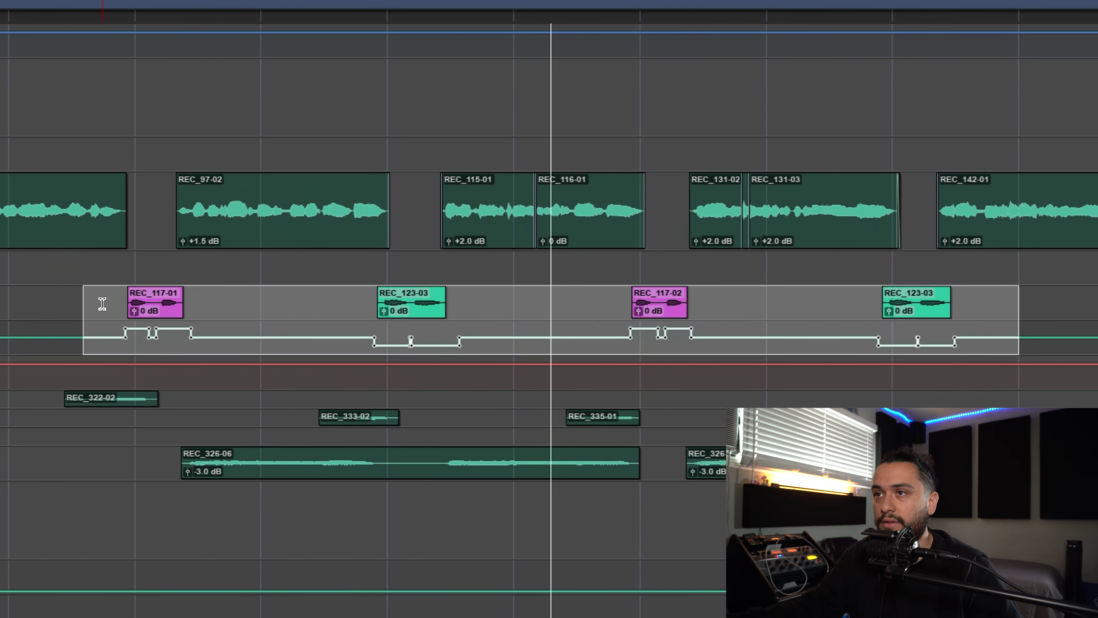
pyautogui.moveTo(102, 304); pyautogui.dragTo(237, 300)
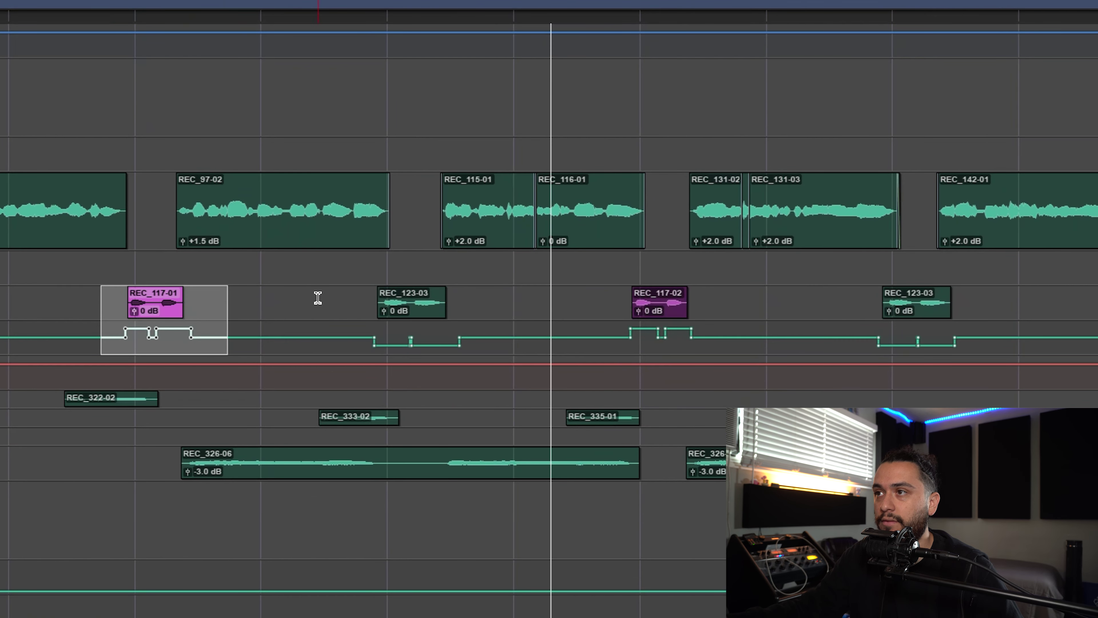
pyautogui.moveTo(353, 303); pyautogui.dragTo(414, 305)
pyautogui.moveTo(619, 299); pyautogui.dragTo(791, 298)
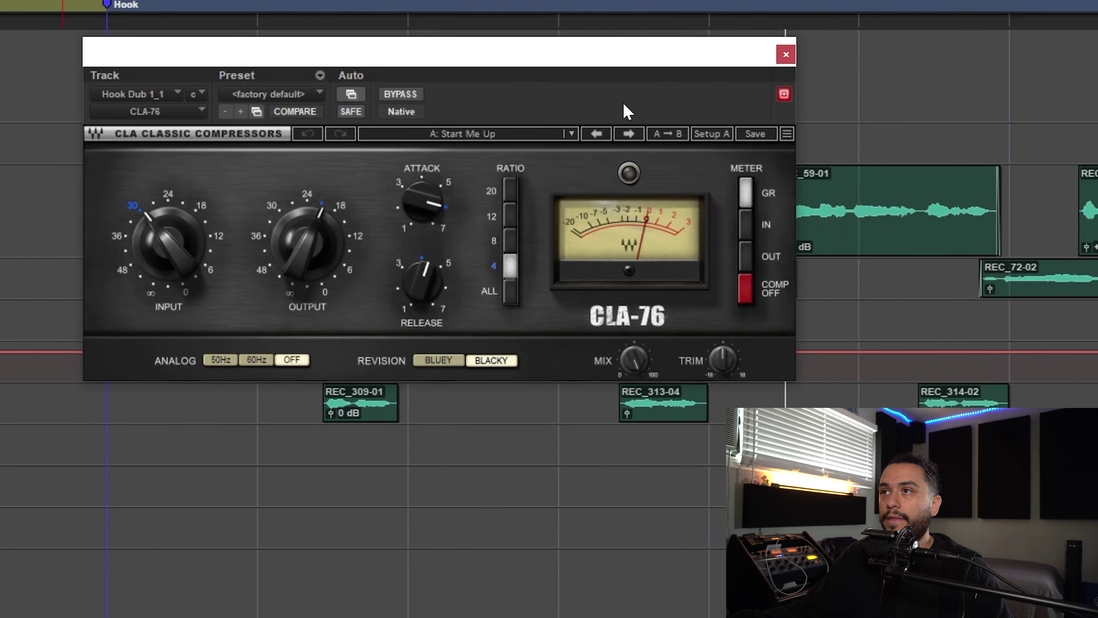
# Step: Set the CLA-76 attack to about 2.83, then play back Saturn 2's Warm Tape saturation at 33% drive
pyautogui.moveTo(510, 101); pyautogui.dragTo(532, 121)
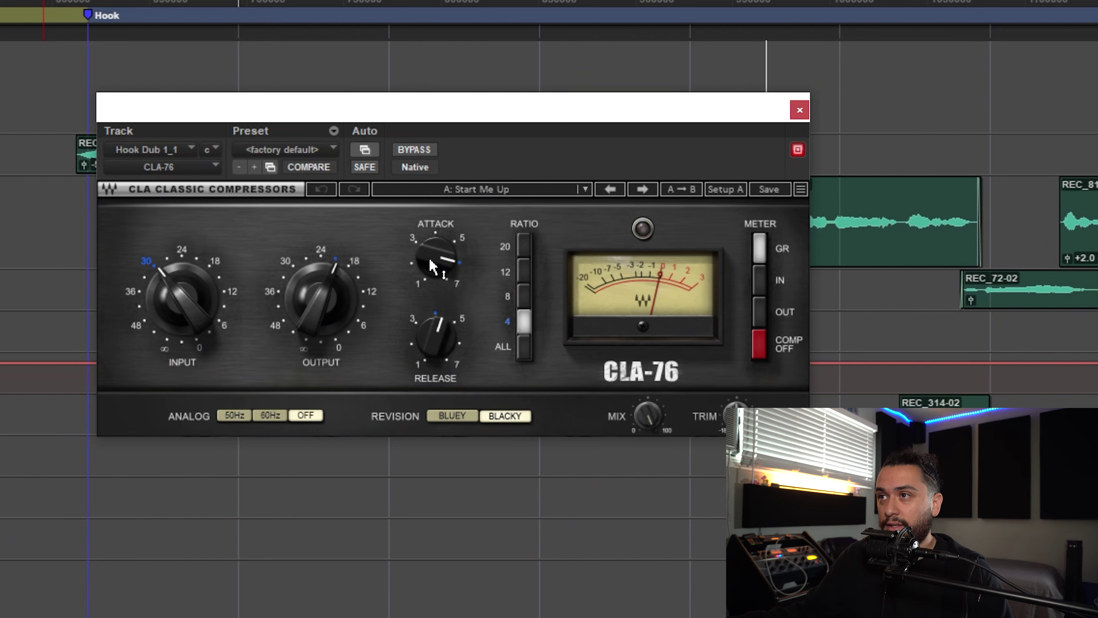
pyautogui.moveTo(435, 257); pyautogui.dragTo(435, 277)
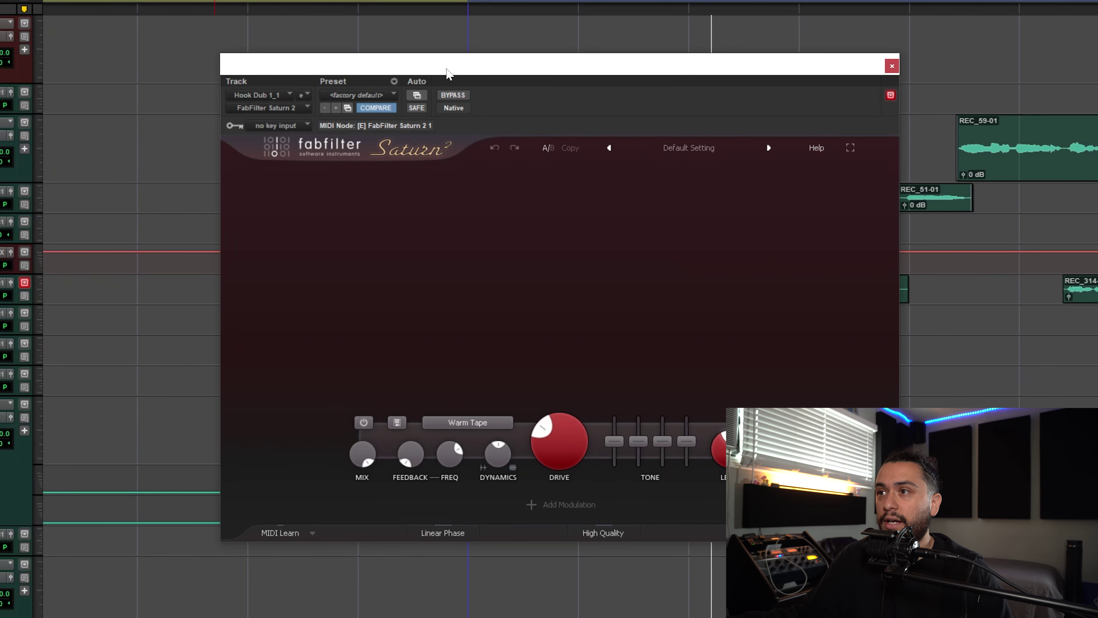
pyautogui.moveTo(447, 69); pyautogui.dragTo(418, 44)
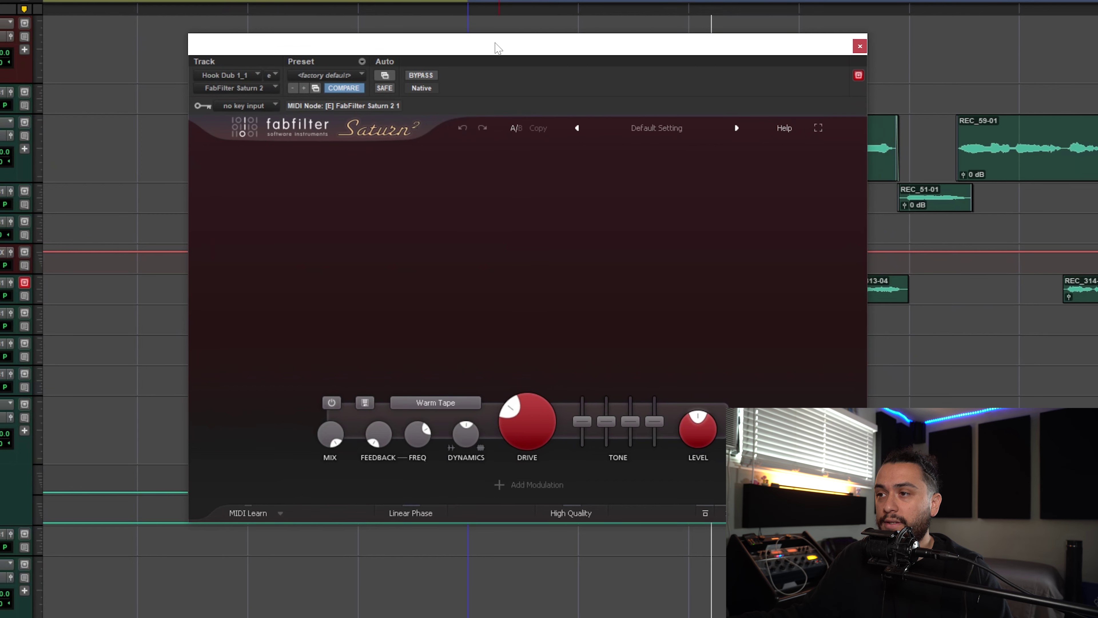
pyautogui.moveTo(498, 46); pyautogui.dragTo(463, 14)
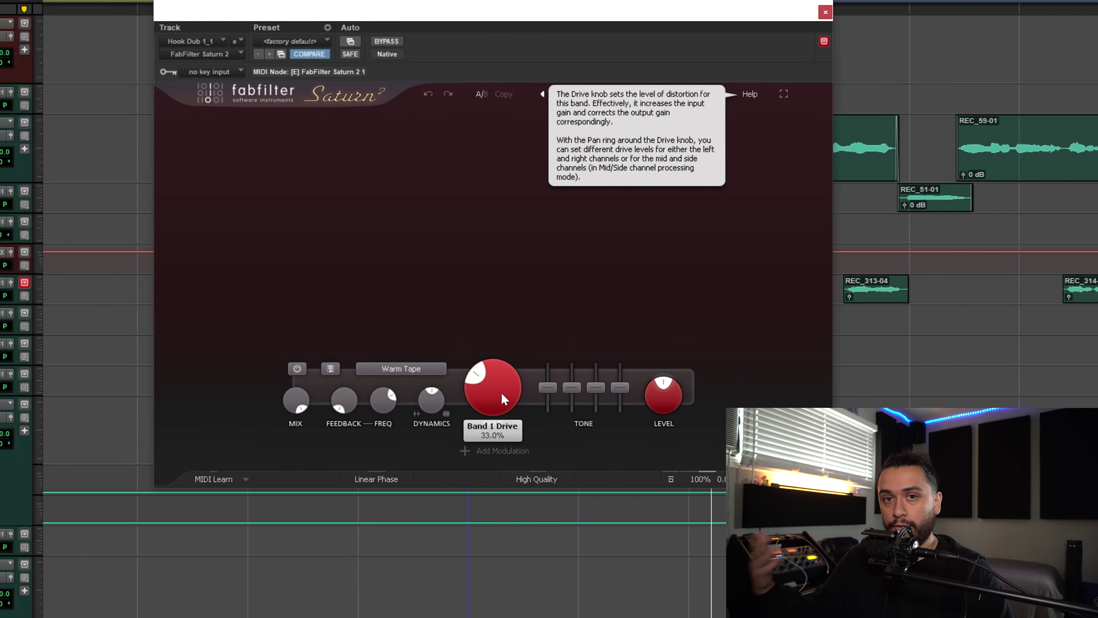
pyautogui.press('space')
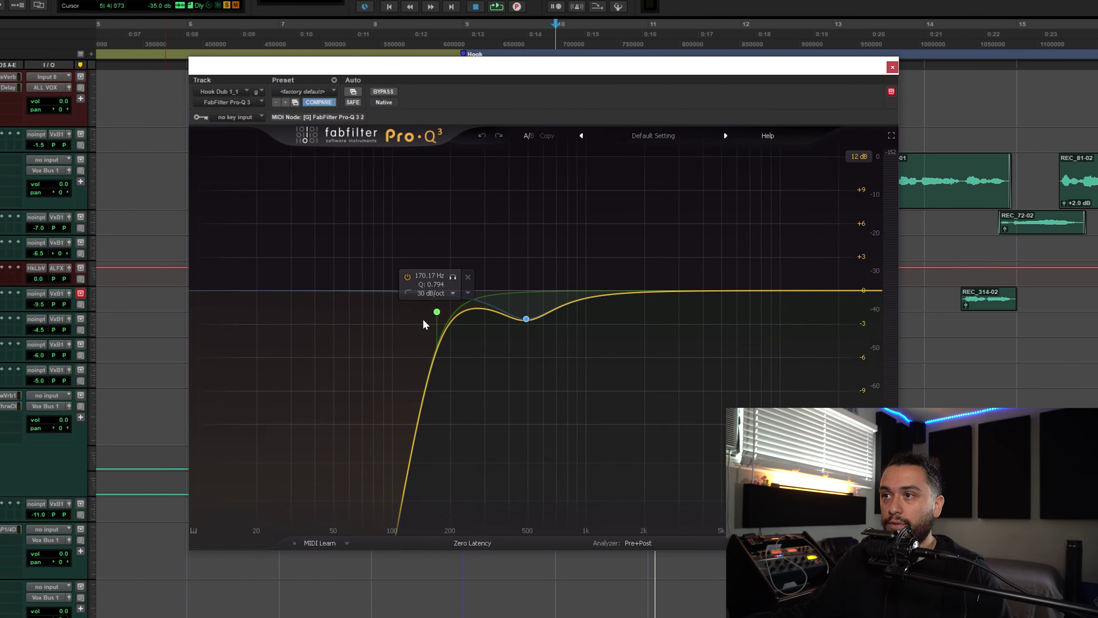
# Step: Compare Mod Delay III's right delay at 0 ms and 12 ms, leave it at 12 ms, and close it
pyautogui.click(526, 319)
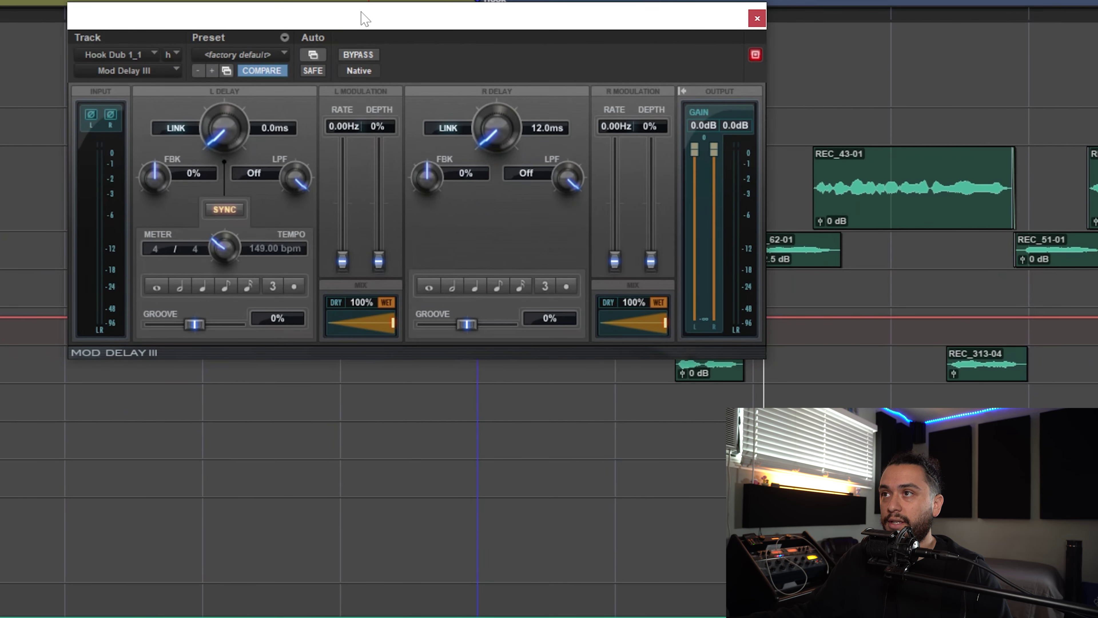
pyautogui.moveTo(361, 12); pyautogui.dragTo(451, 83)
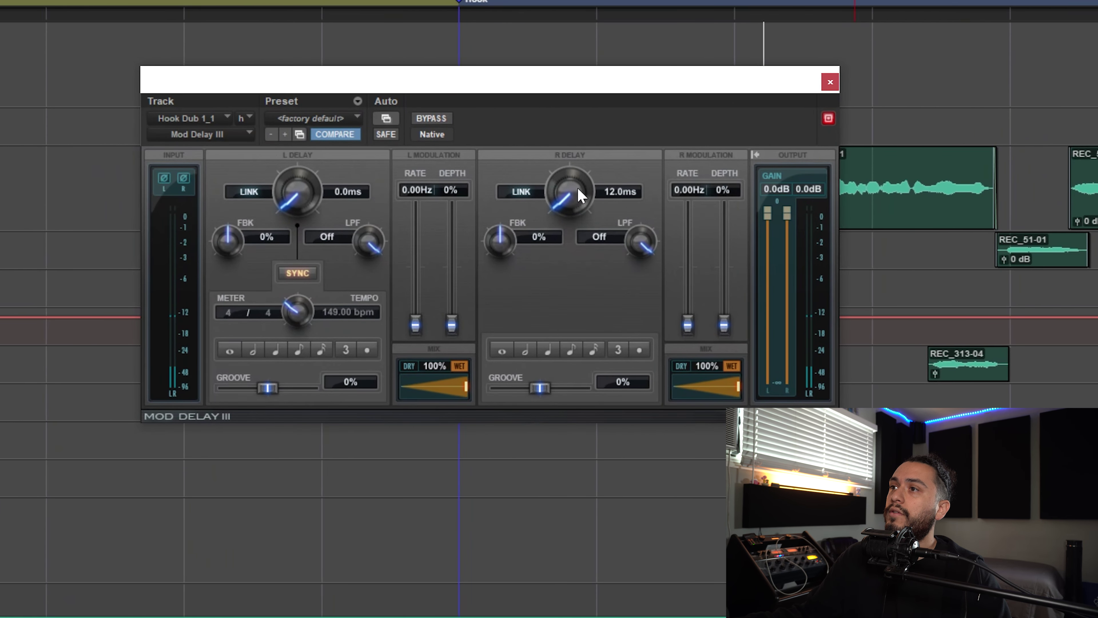
pyautogui.keyDown('alt'); pyautogui.click(620, 192); pyautogui.keyUp('alt')
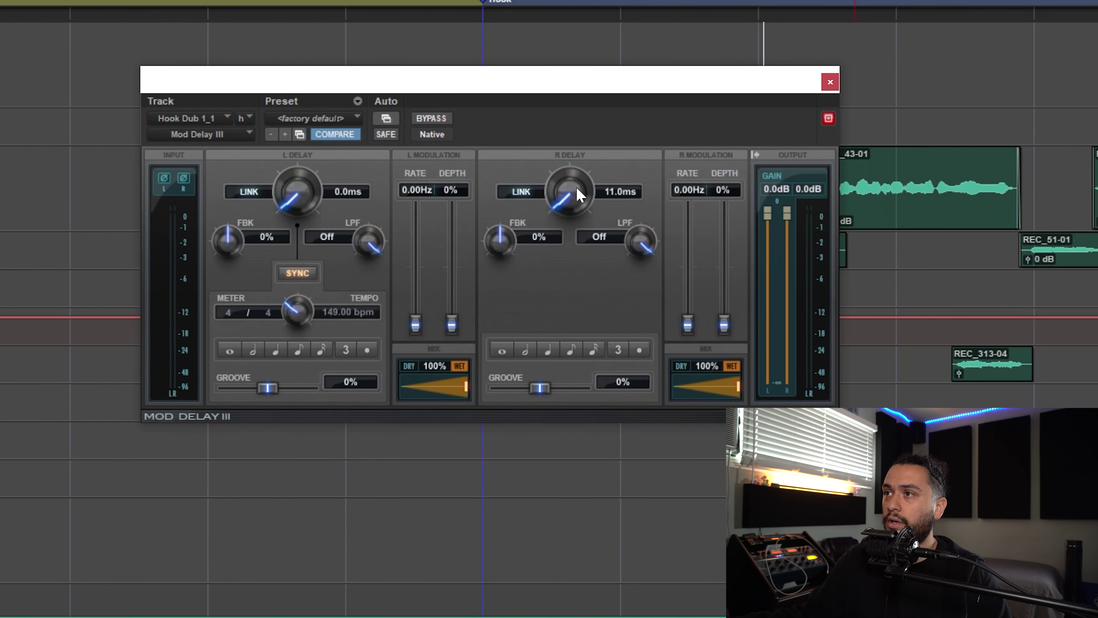
pyautogui.scroll(1, 579, 195)
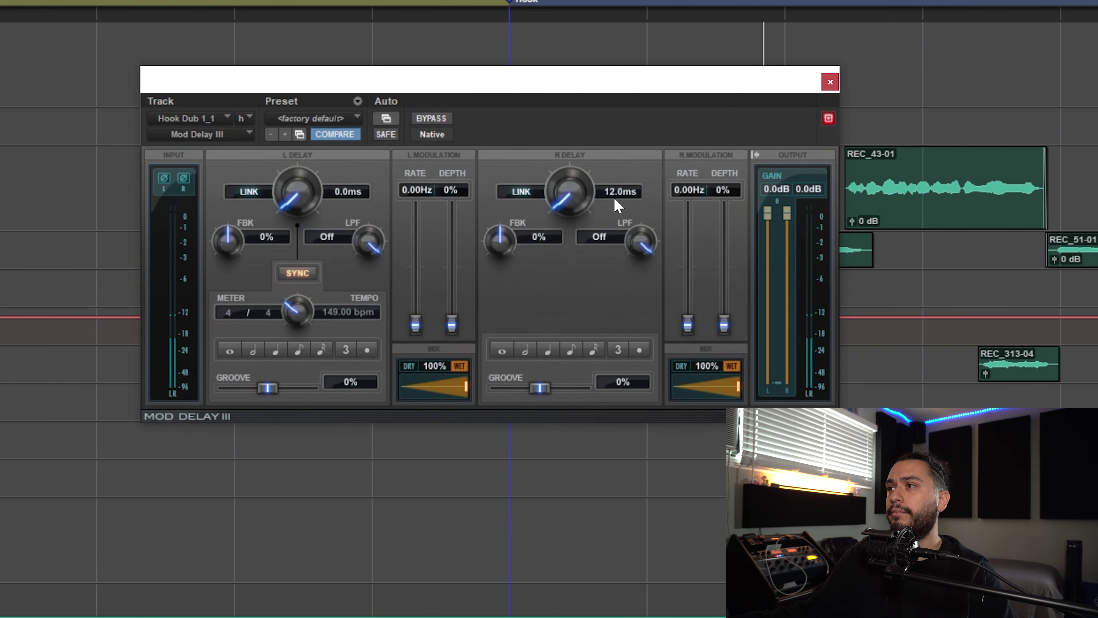
pyautogui.click(830, 82)
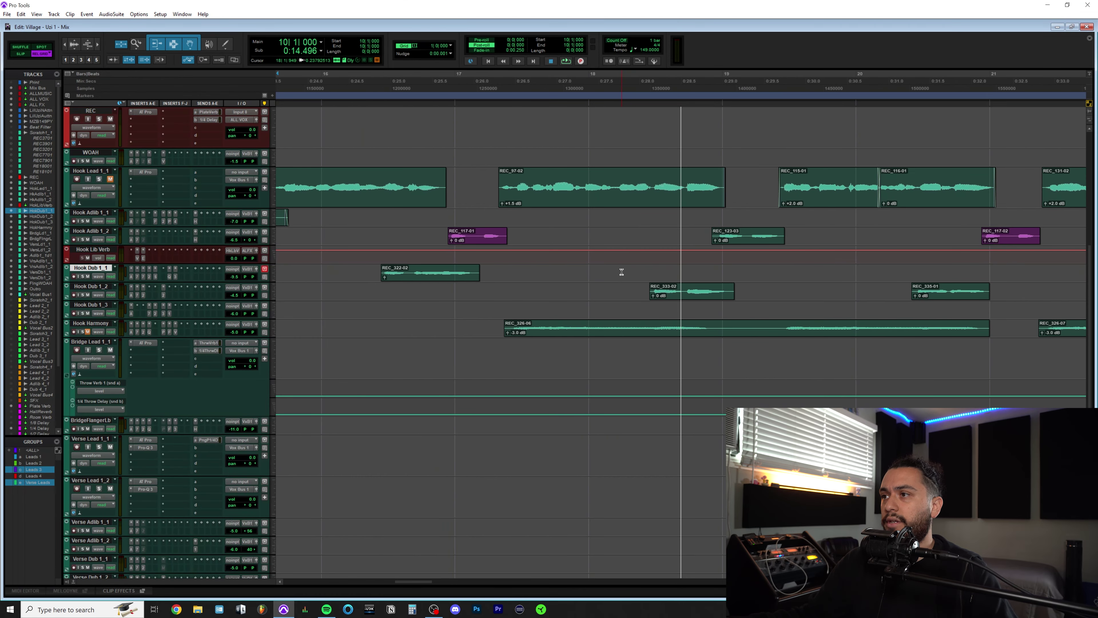
pyautogui.press('r')
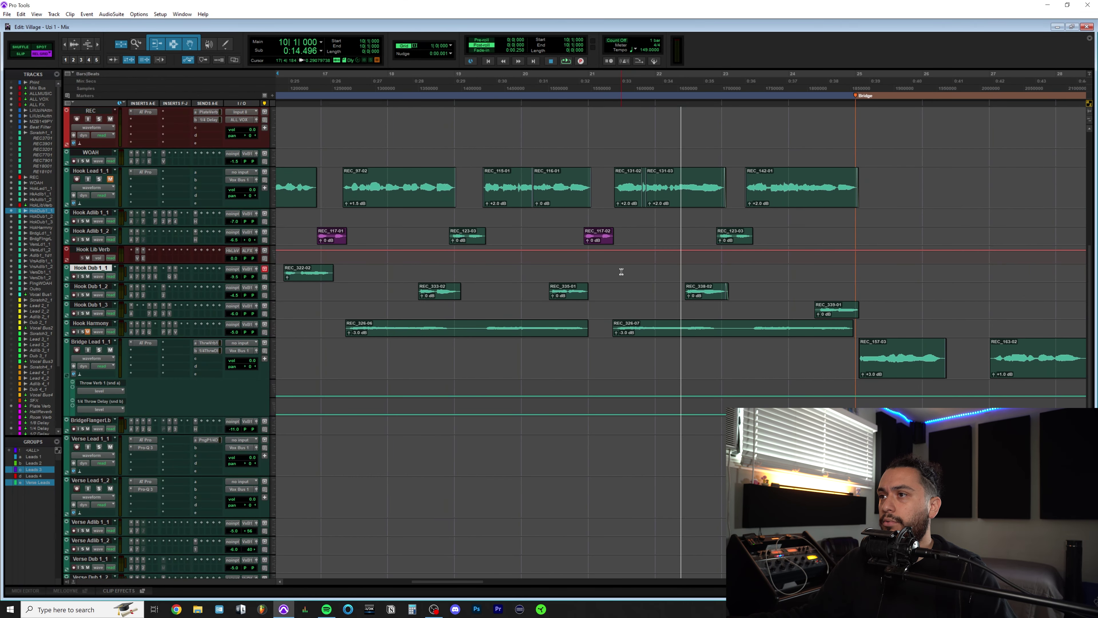
pyautogui.click(396, 290)
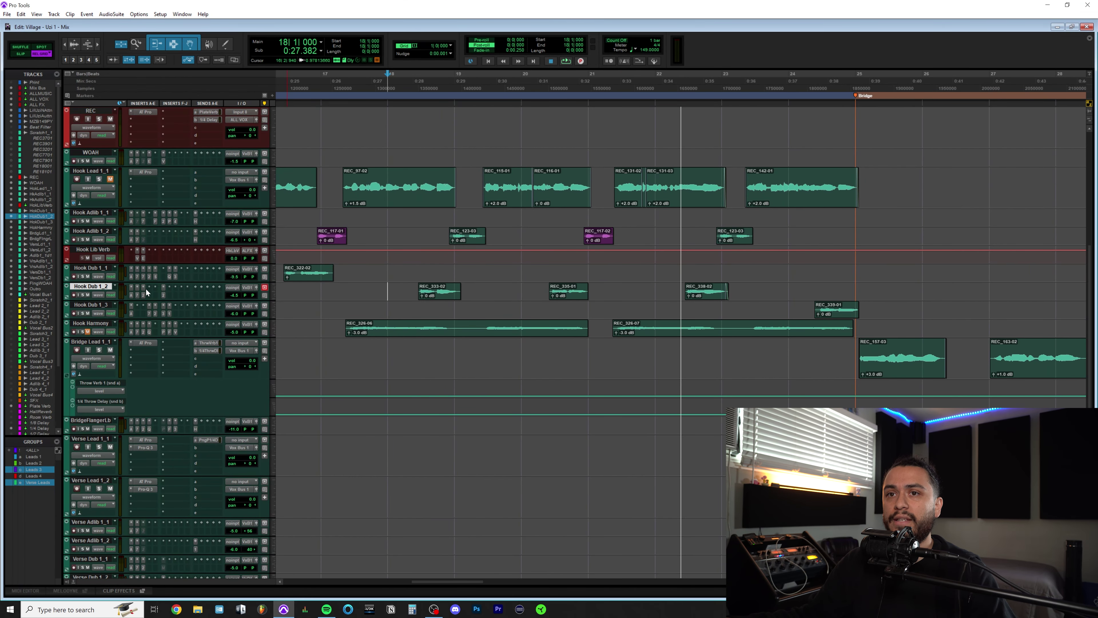
pyautogui.click(136, 295)
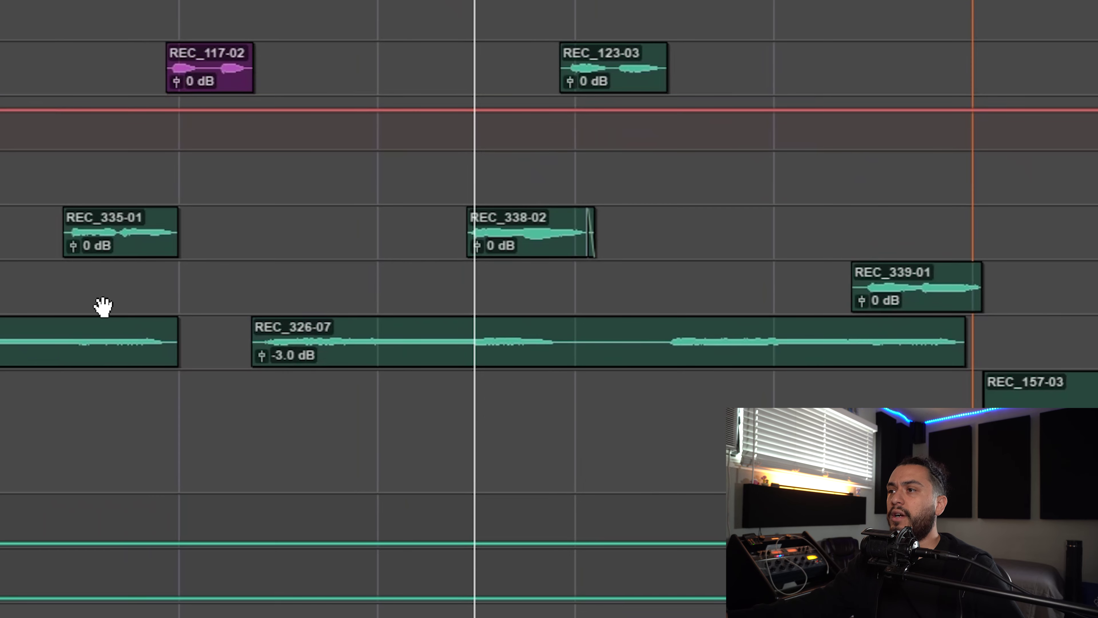
pyautogui.moveTo(355, 271); pyautogui.dragTo(814, 303)
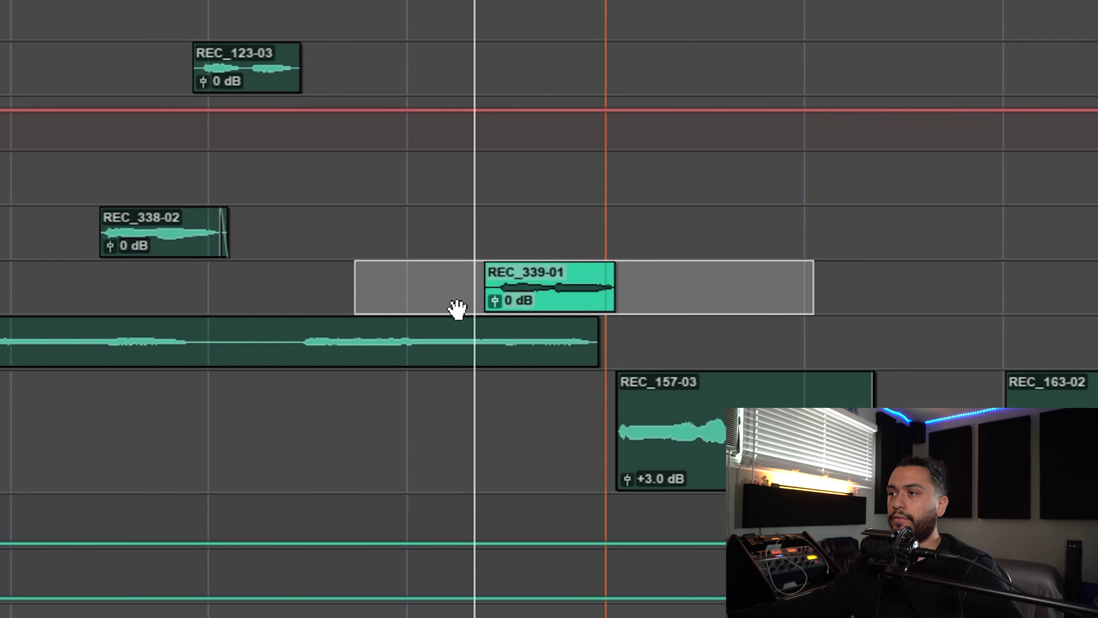
pyautogui.scroll(-1, 457, 308)
pyautogui.scroll(1, 368, 299)
pyautogui.click(246, 242)
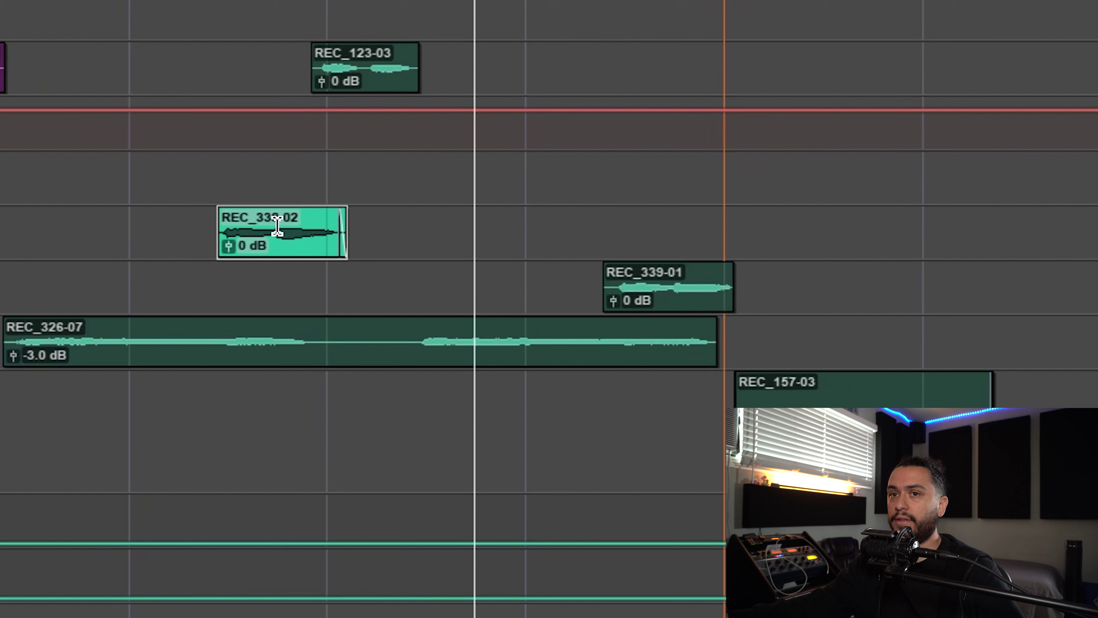
pyautogui.click(688, 304)
pyautogui.moveTo(550, 287); pyautogui.dragTo(834, 300)
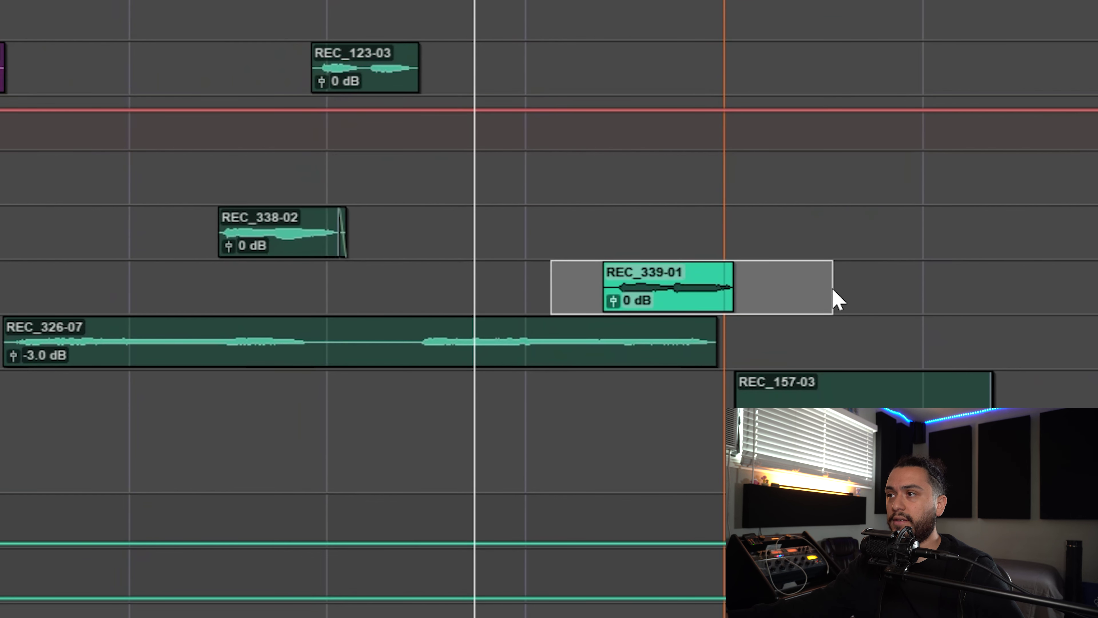
pyautogui.hscroll(3, 621, 319)
pyautogui.click(317, 279)
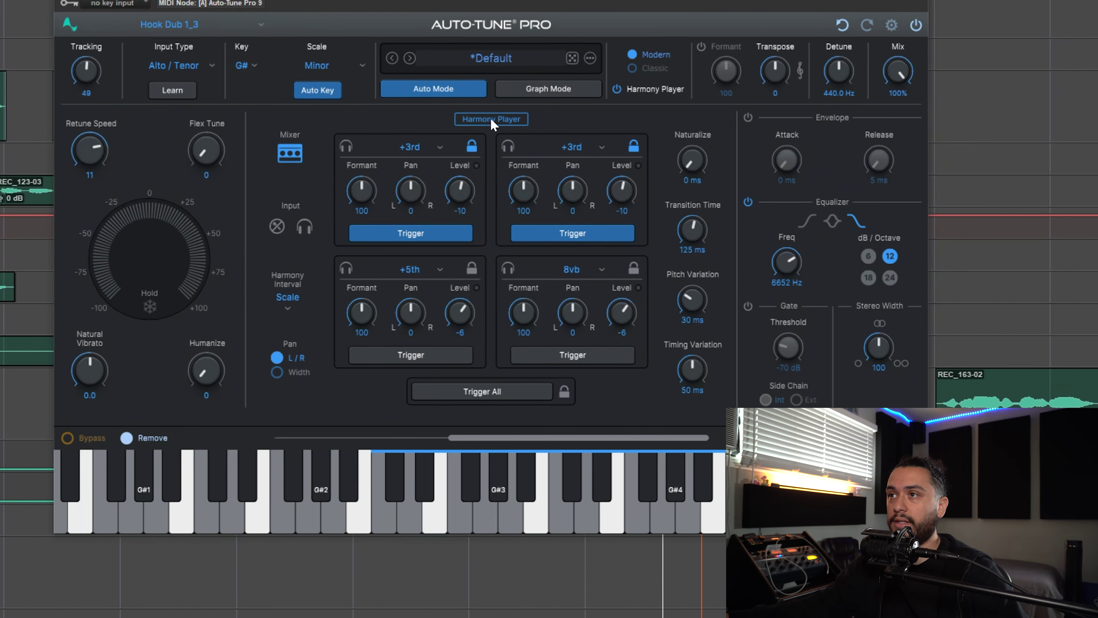
pyautogui.click(491, 118)
# Step: Show Auto-Tune Pro's Harmony Player and re-latch and retrigger harmony voices 1 and 2
pyautogui.click(490, 118)
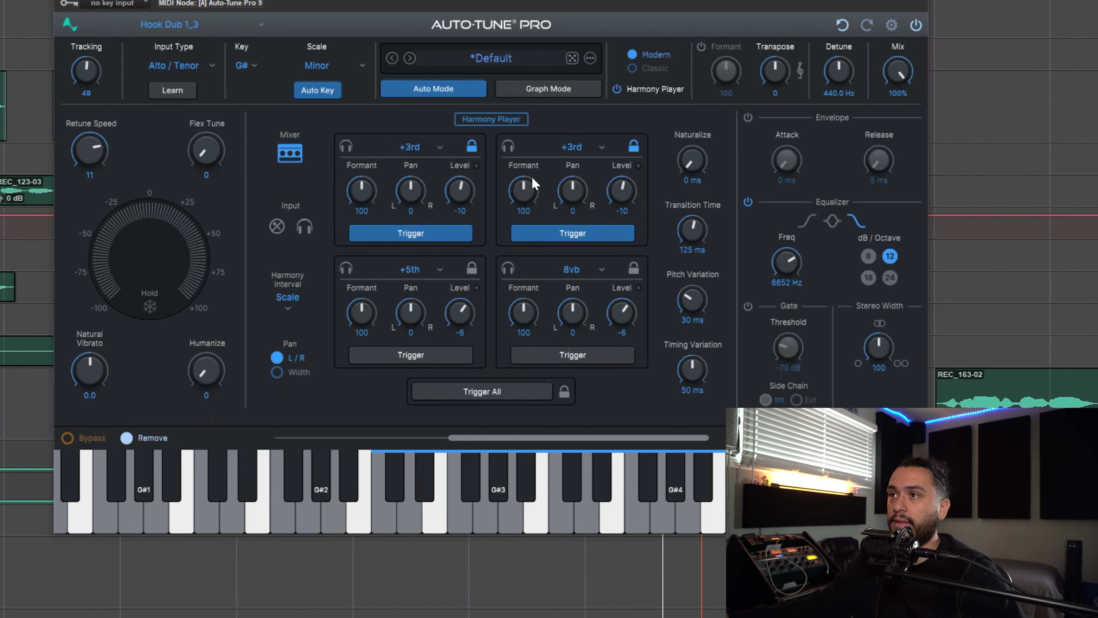
pyautogui.click(478, 147)
pyautogui.click(633, 146)
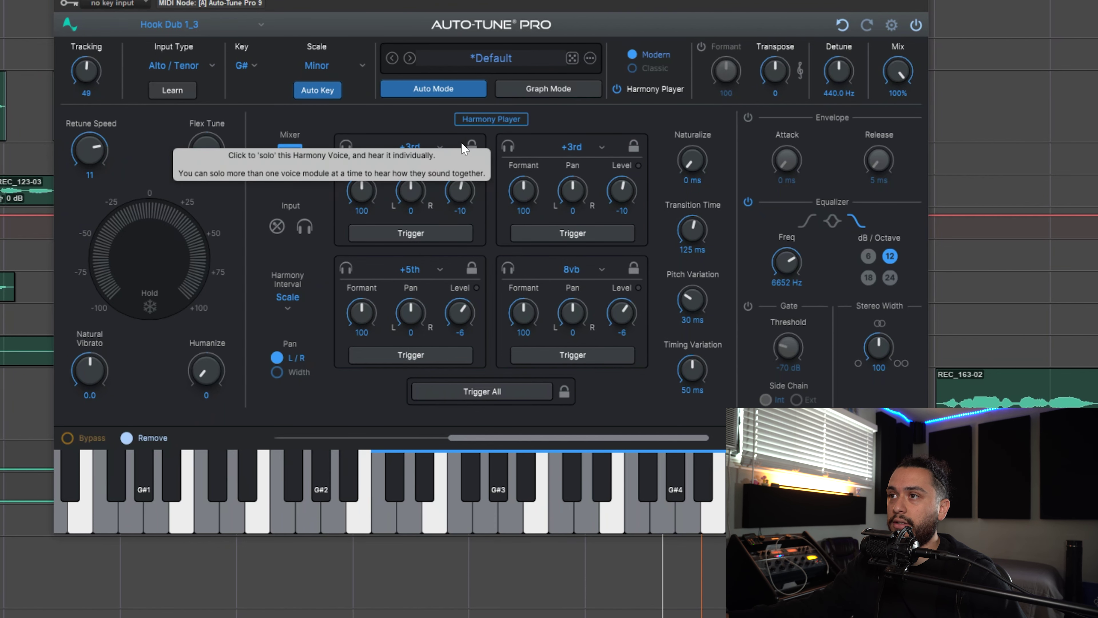
pyautogui.click(633, 146)
pyautogui.click(572, 232)
pyautogui.click(410, 233)
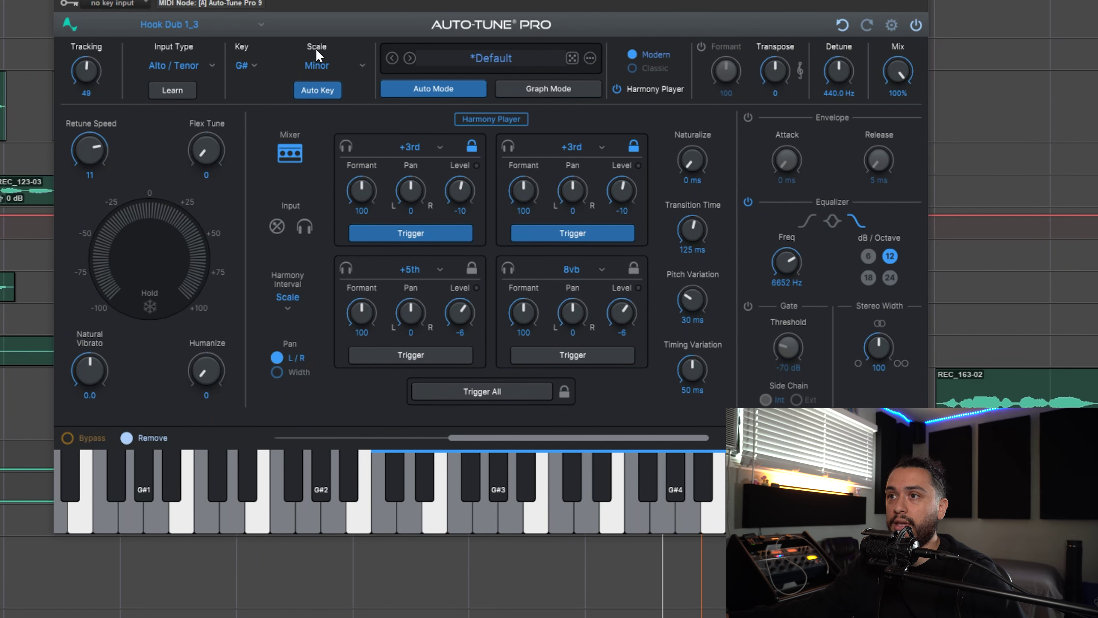
# Step: Keep Harmony Interval on Scale and check the first and second voices' interval choices
pyautogui.click(287, 308)
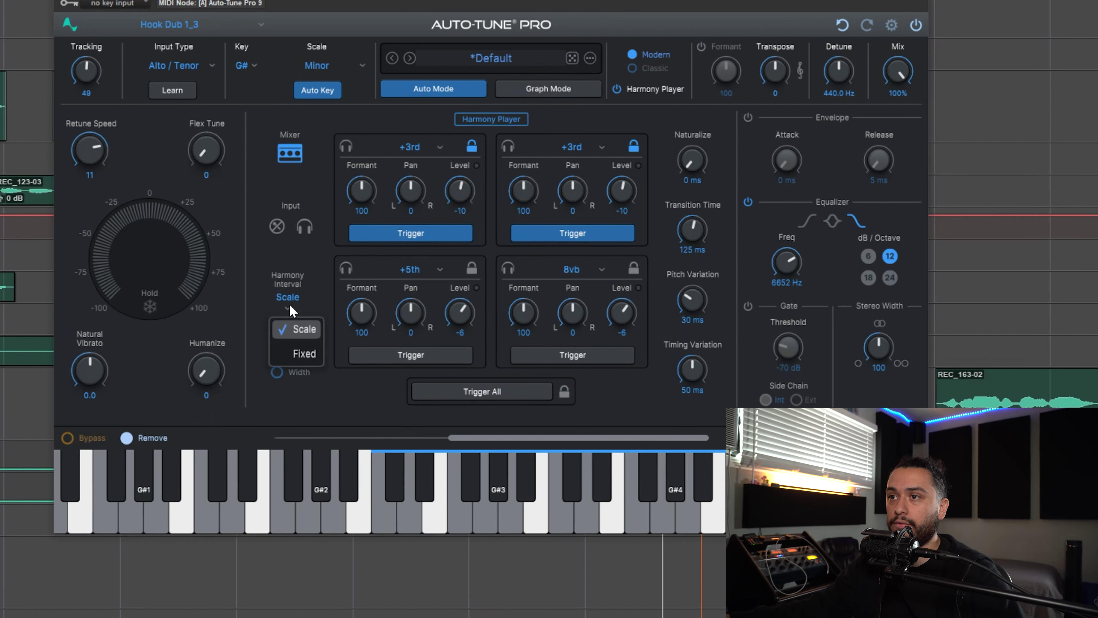
pyautogui.click(298, 329)
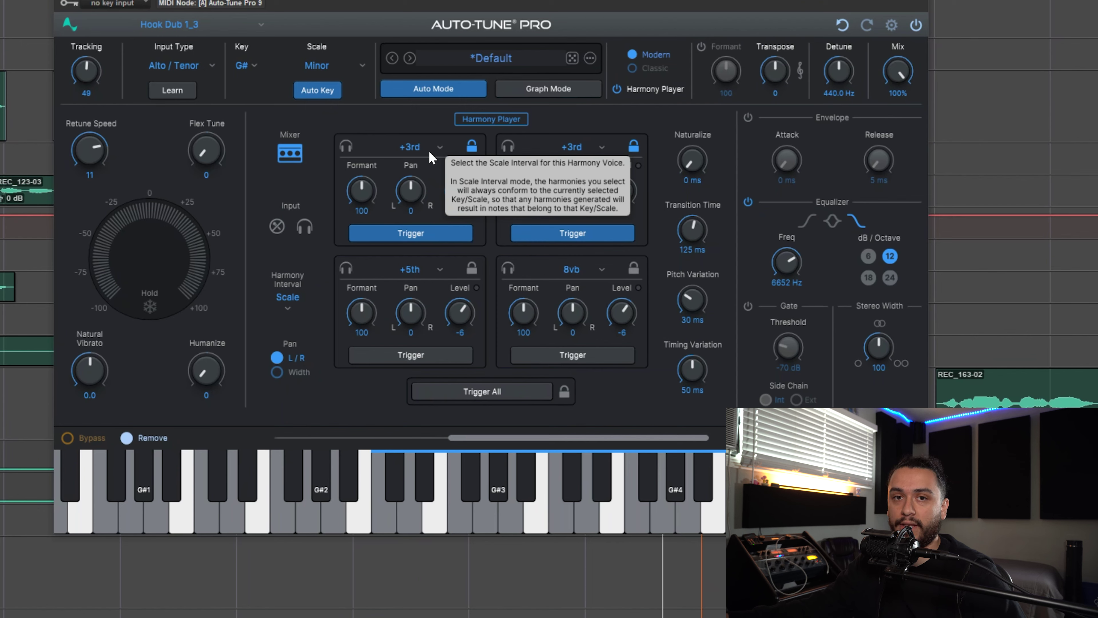
pyautogui.click(429, 150)
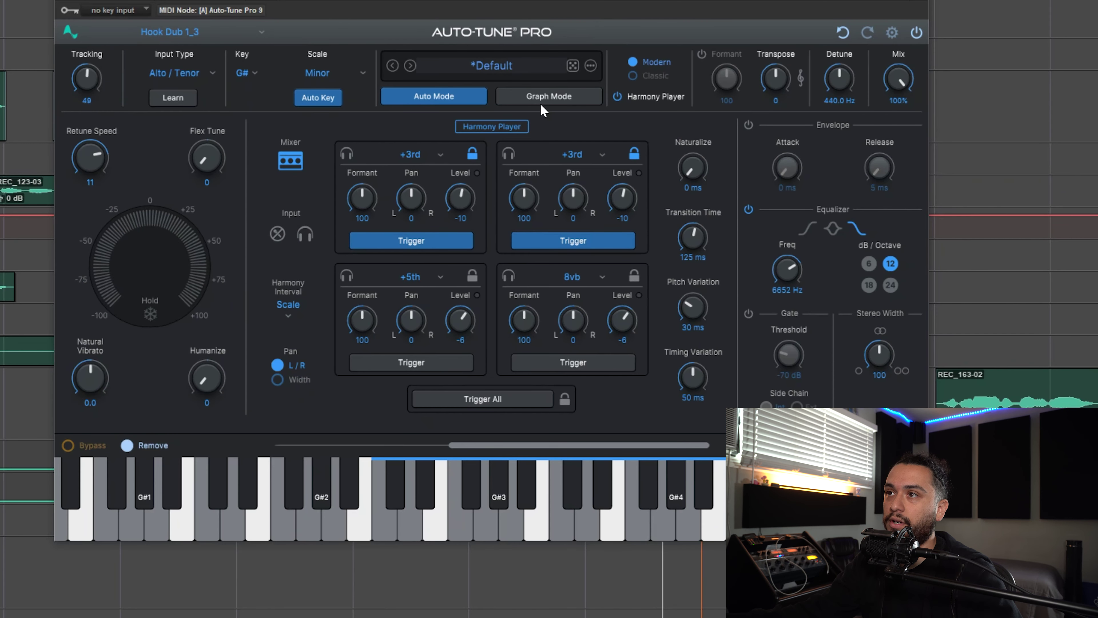
pyautogui.click(428, 158)
pyautogui.click(556, 156)
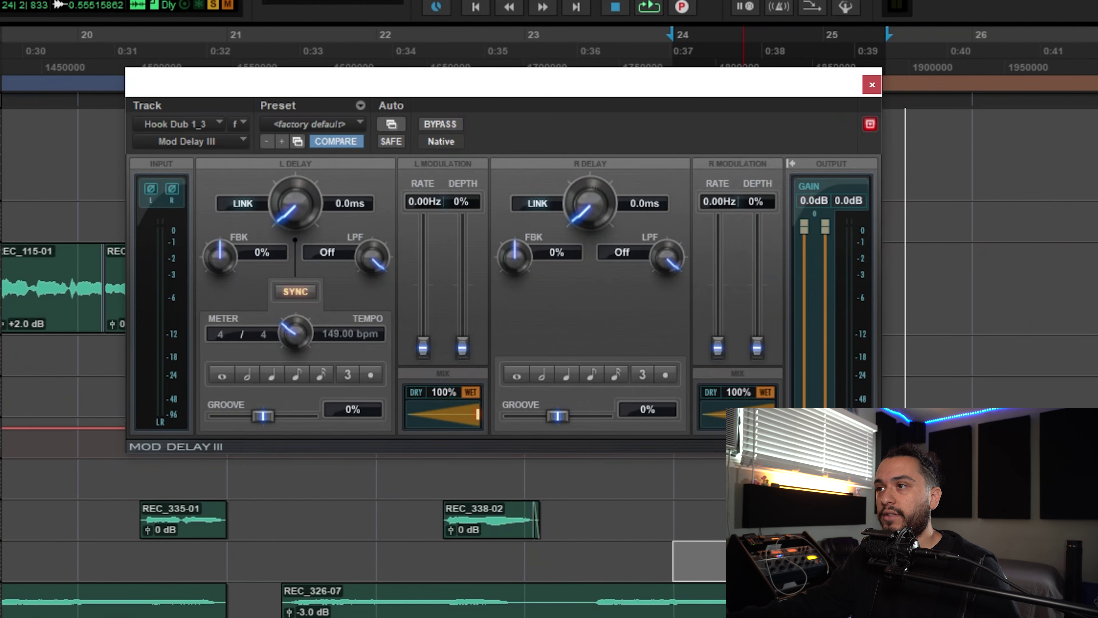
# Step: During playback, shorten Mod Delay III's right delay to 16 ms and reposition the S1 Stereo Imager
pyautogui.click(722, 552)
pyautogui.press('space')
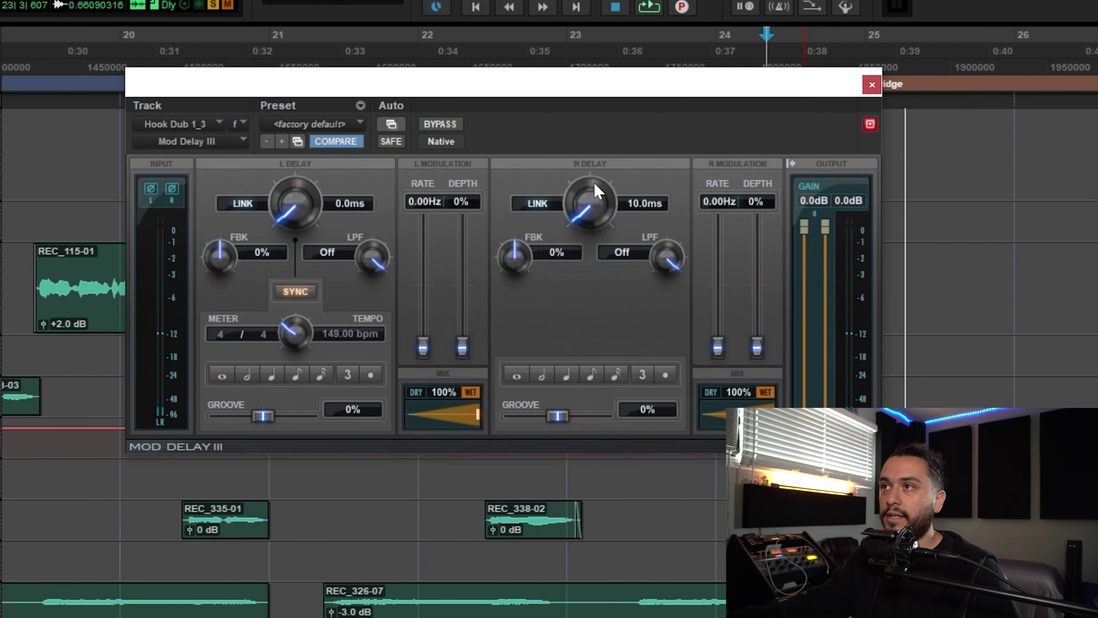
pyautogui.moveTo(595, 171); pyautogui.dragTo(594, 179)
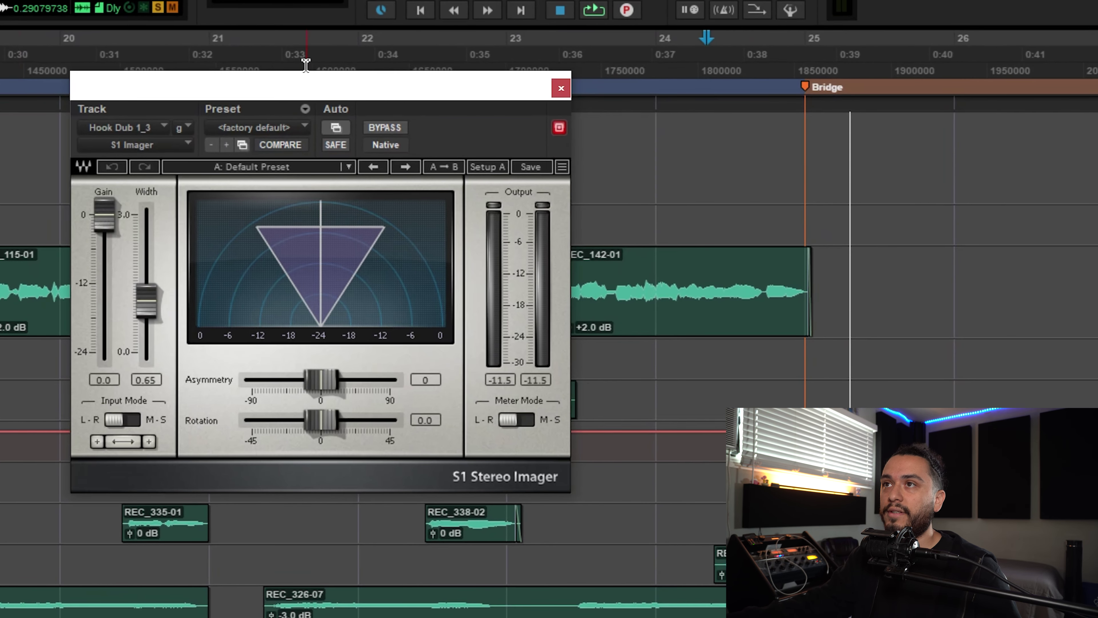
pyautogui.moveTo(143, 86); pyautogui.dragTo(294, 86)
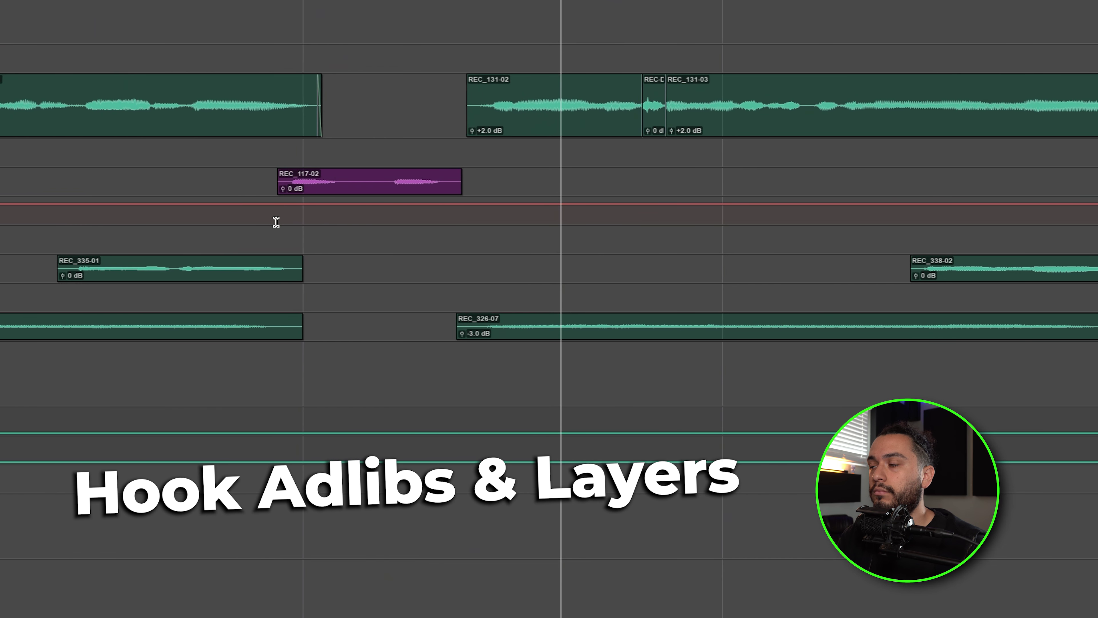
# Step: Zoom out and show Verse Adlib 1_2's send a (1/16th Throw Delay) level automation lane
pyautogui.press('r')
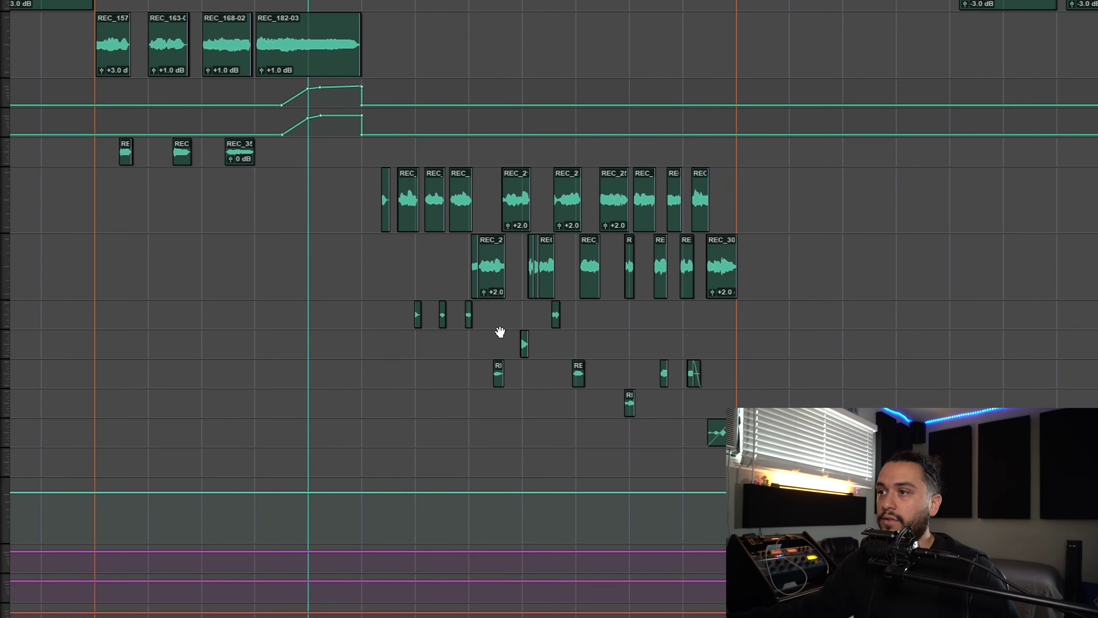
pyautogui.click(233, 319)
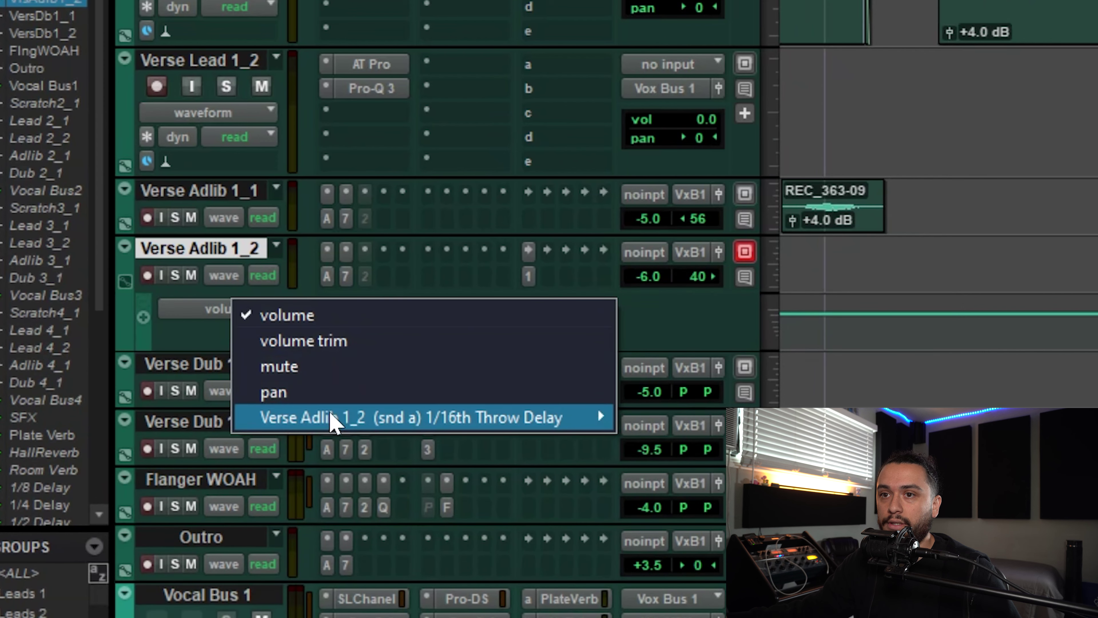
pyautogui.moveTo(562, 418)
pyautogui.click(654, 417)
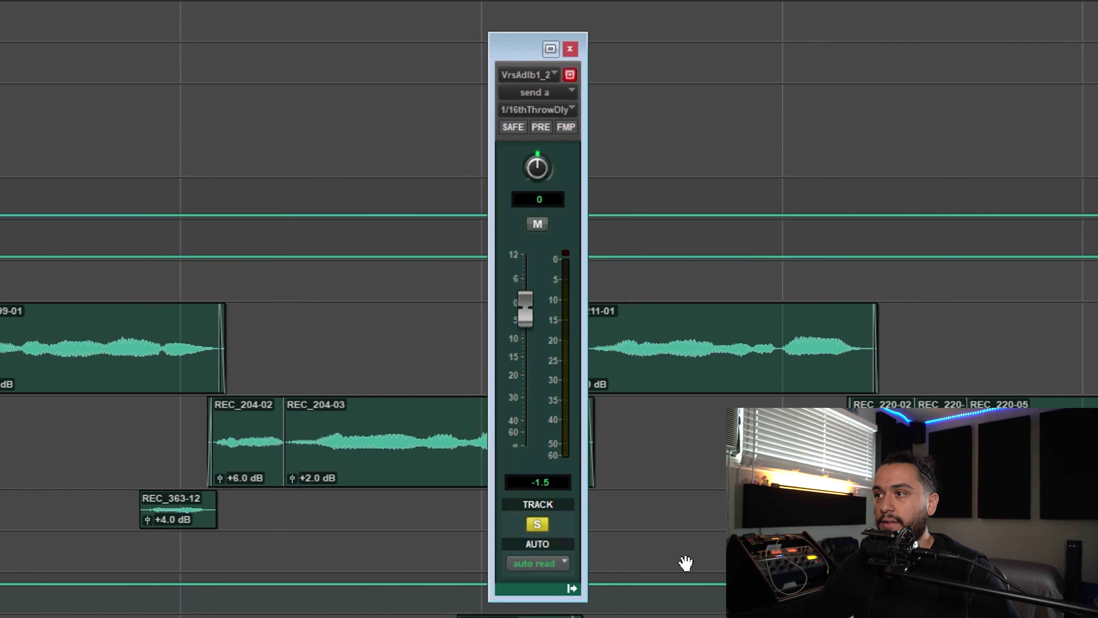
pyautogui.scroll(-4, 691, 562)
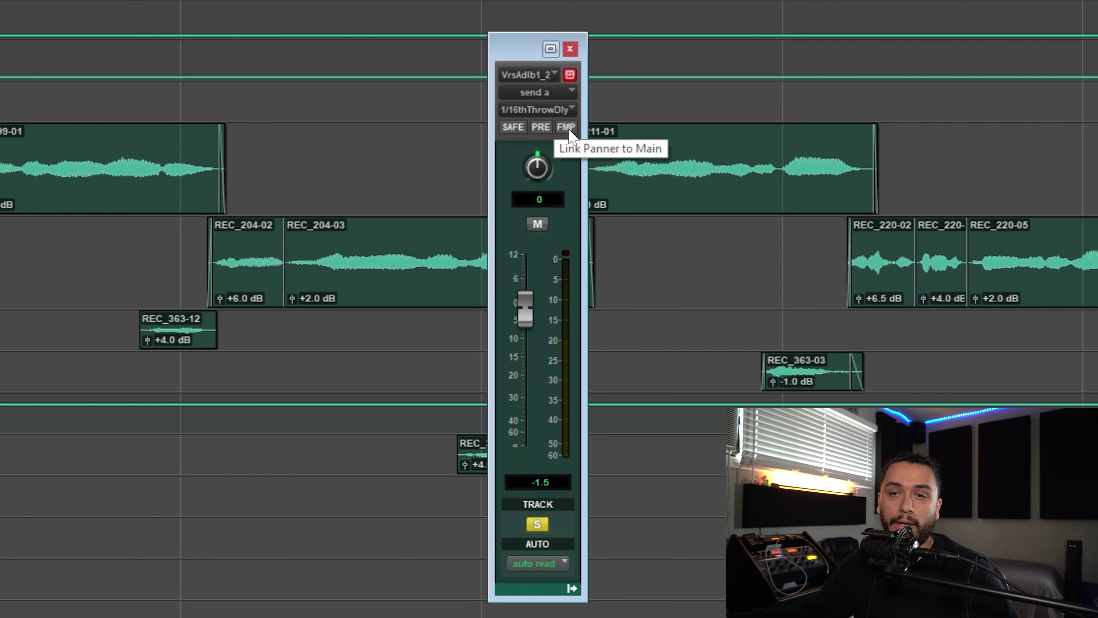
pyautogui.click(566, 127)
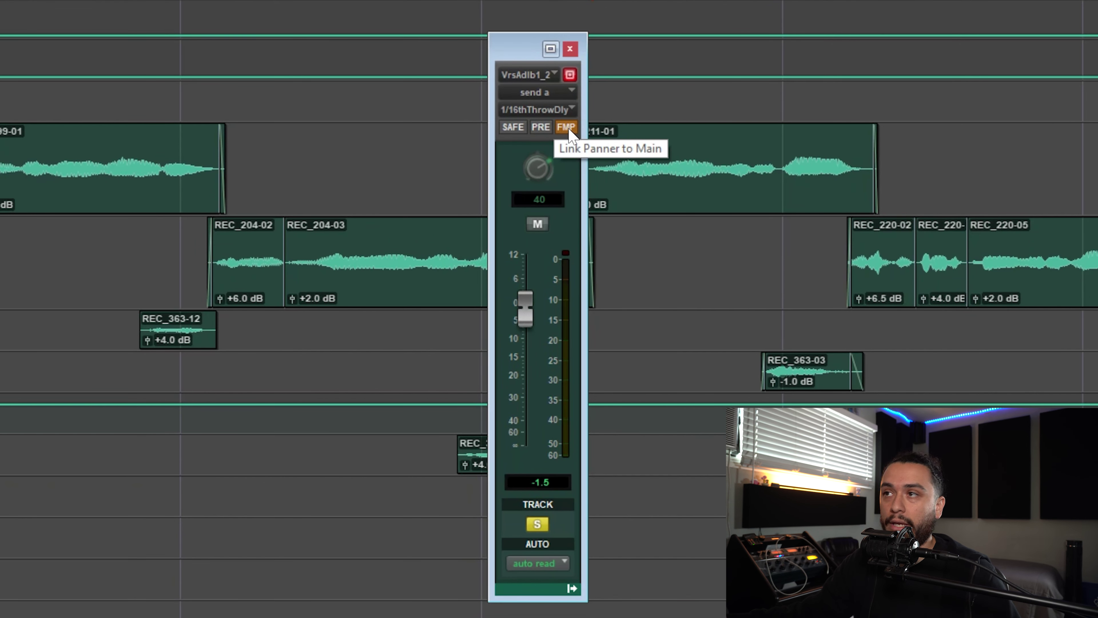
pyautogui.click(567, 128)
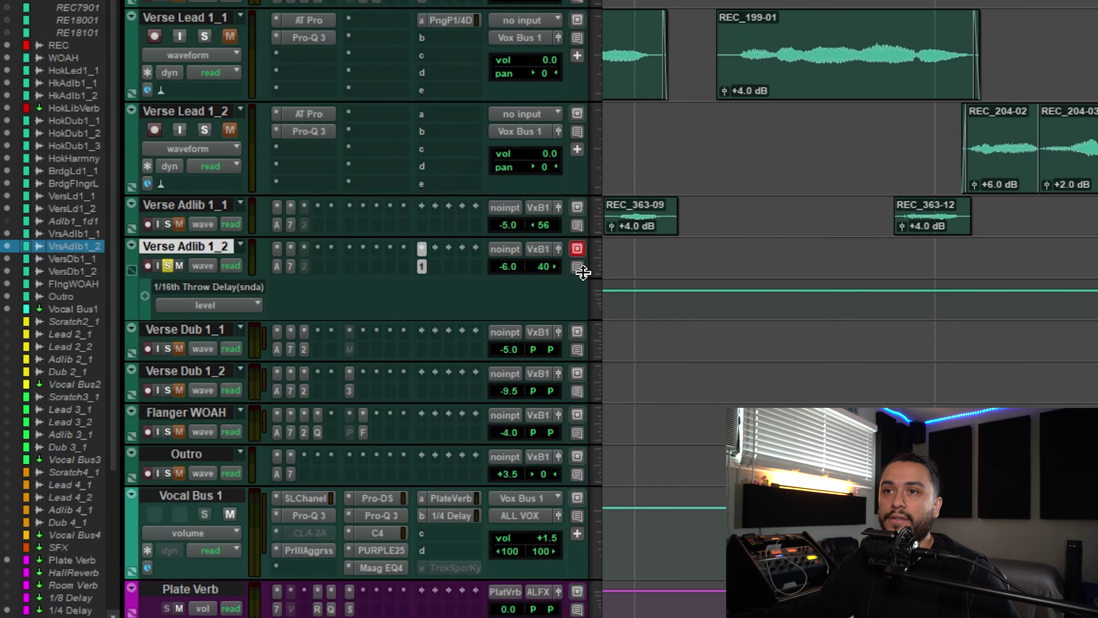
# Step: Check Verse Adlib 1_2's track pan, then set the 1/16th Throw Delay send pan to follow it
pyautogui.click(550, 267)
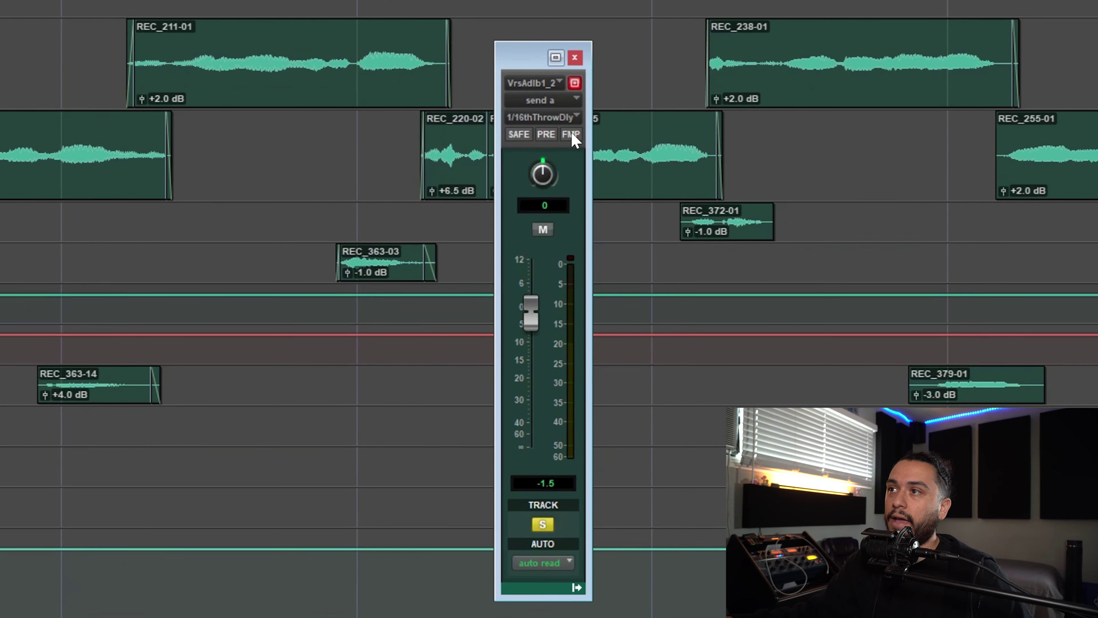
pyautogui.click(571, 135)
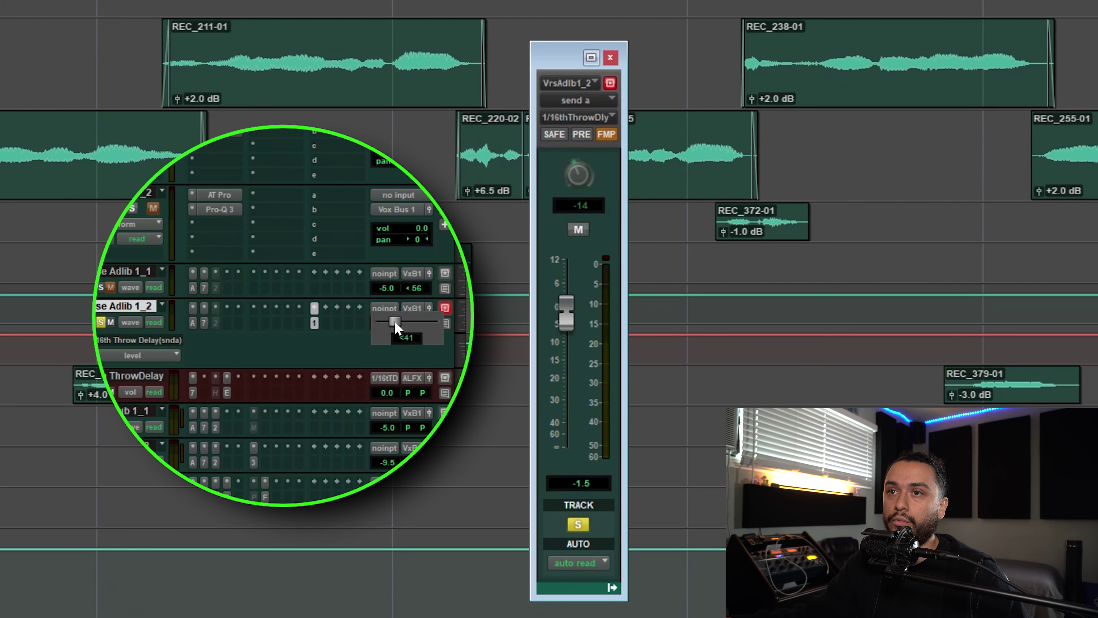
# Step: Sweep Verse Adlib 1_2's track pan from hard left toward right to test FMP, then close EchoBoy
pyautogui.scroll(-10, 416, 322)
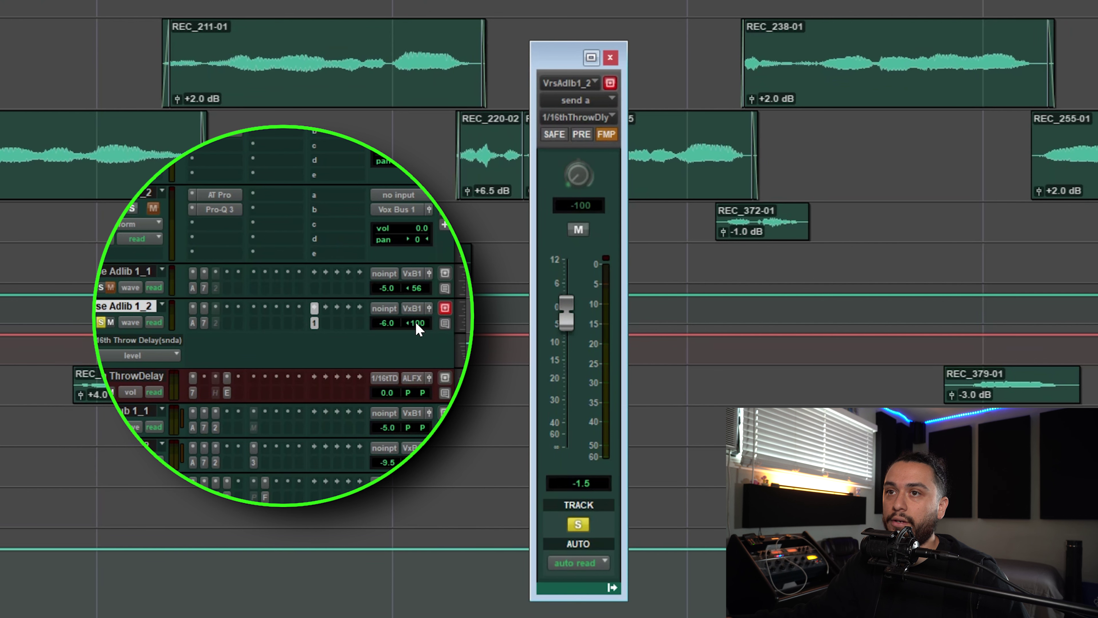
pyautogui.moveTo(419, 325); pyautogui.dragTo(459, 328)
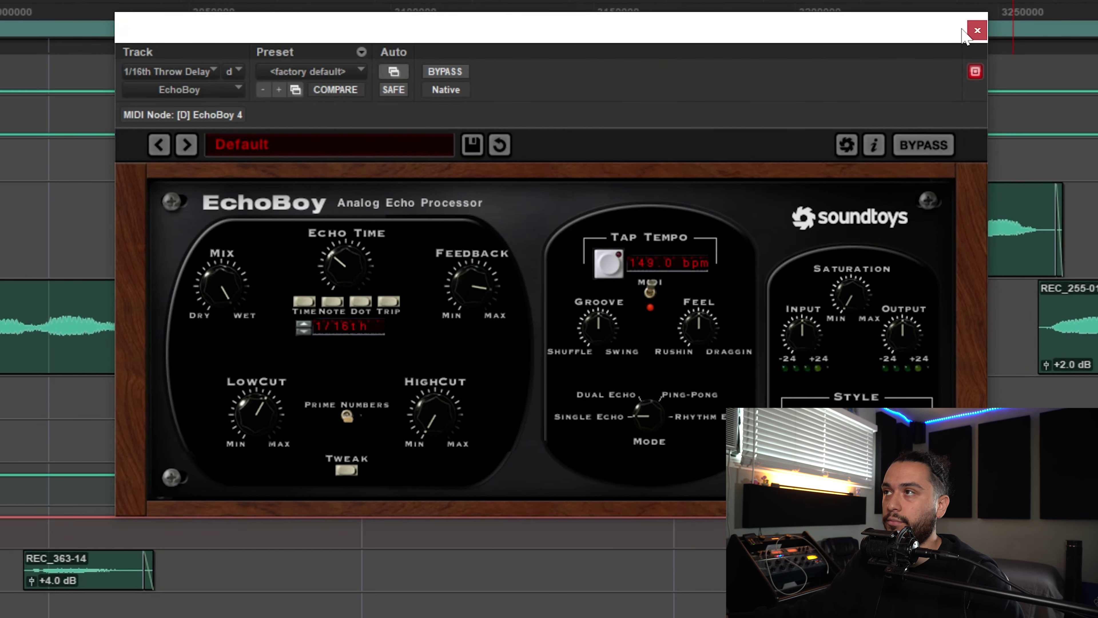
pyautogui.click(976, 30)
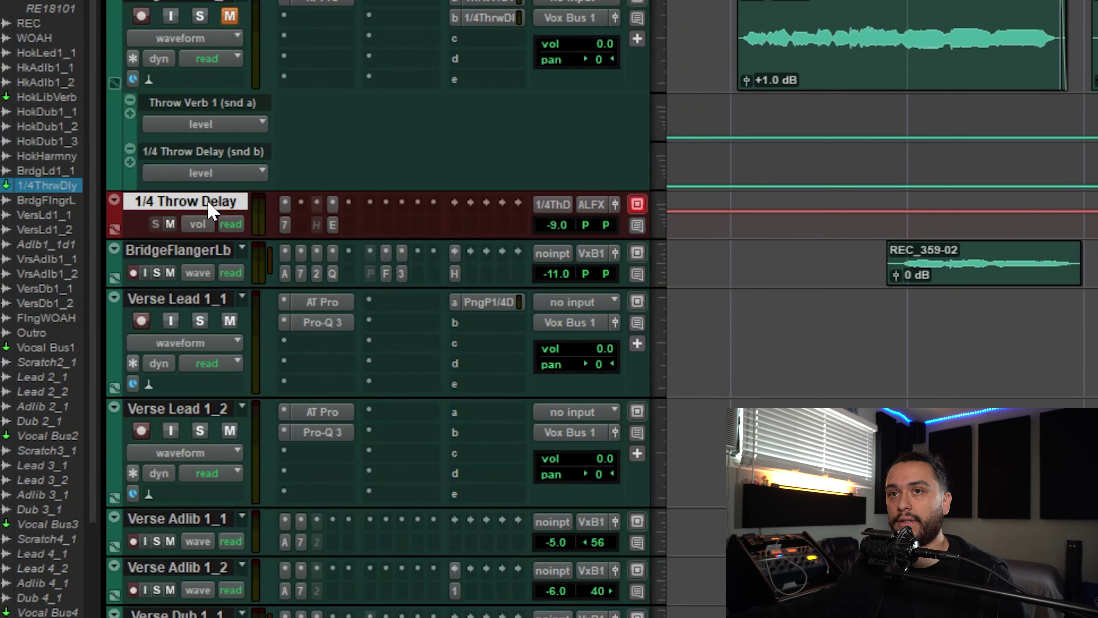
# Step: Select the 1/4 Throw Delay track and bring up Throw Verb 1's reverb insert
pyautogui.click(285, 225)
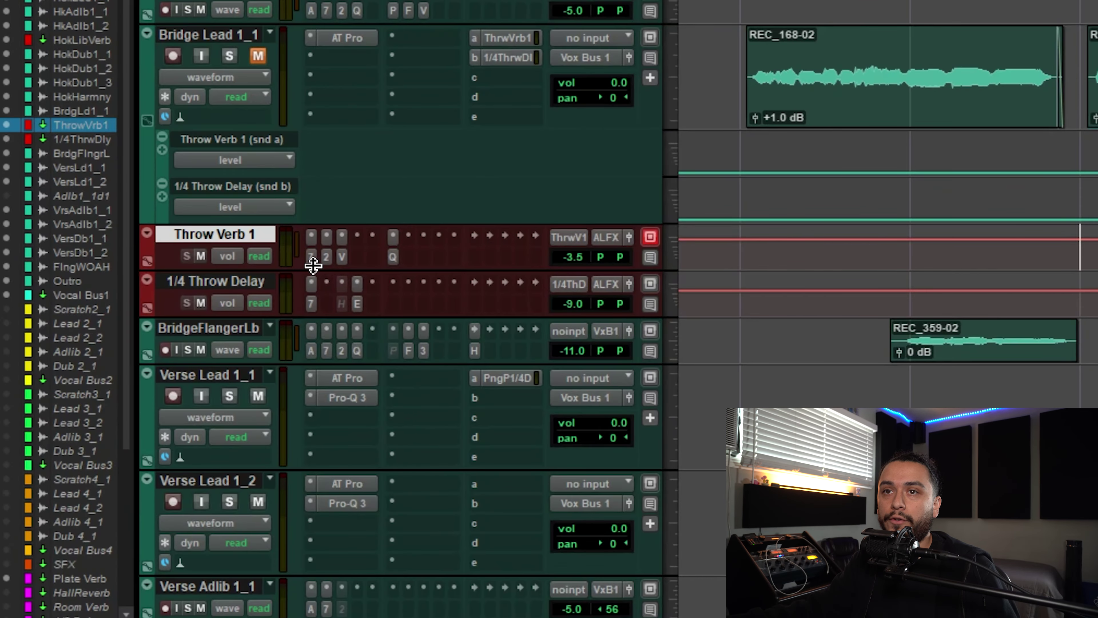
pyautogui.click(312, 237)
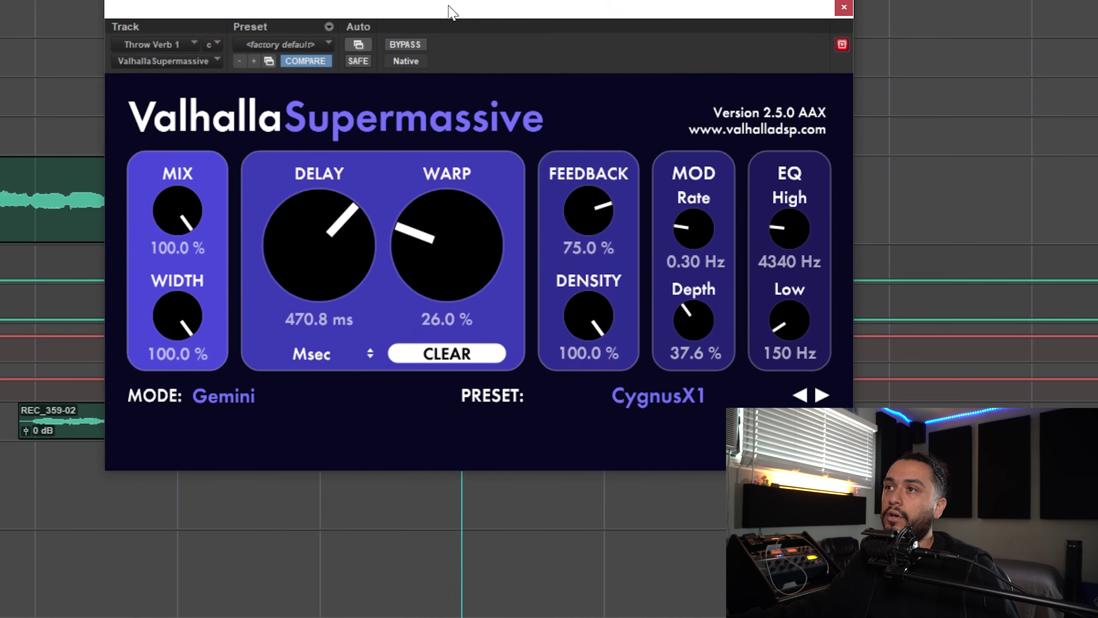
# Step: Reposition the Supermassive window and browse Reverbs > C-Large presets, keeping CygnusX1 in Gemini mode
pyautogui.moveTo(450, 11); pyautogui.dragTo(449, 36)
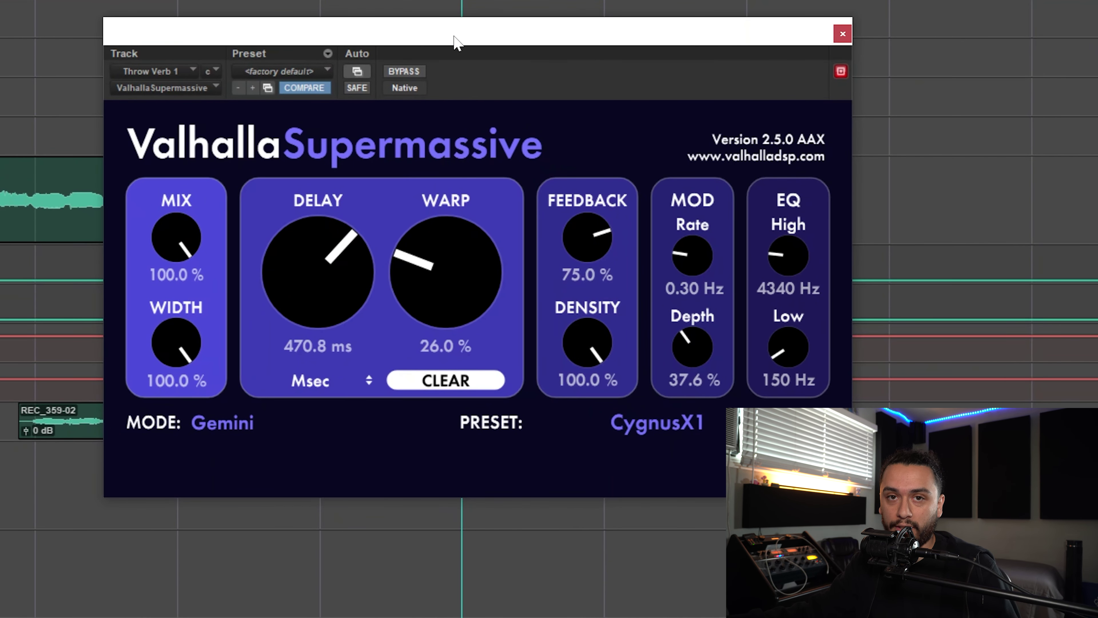
pyautogui.click(662, 423)
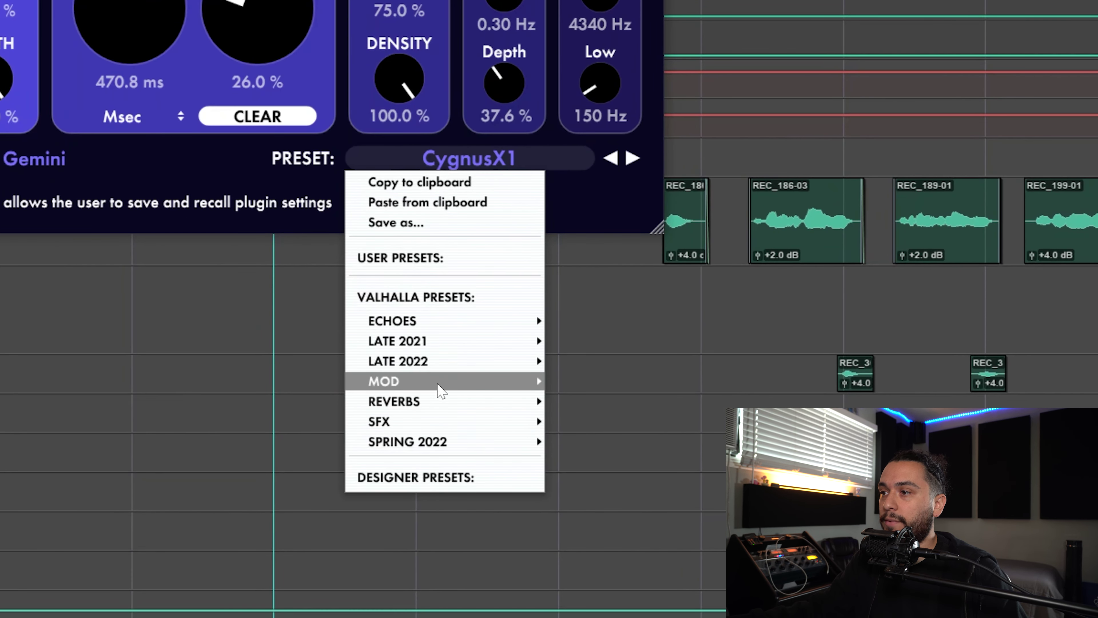
pyautogui.moveTo(430, 409)
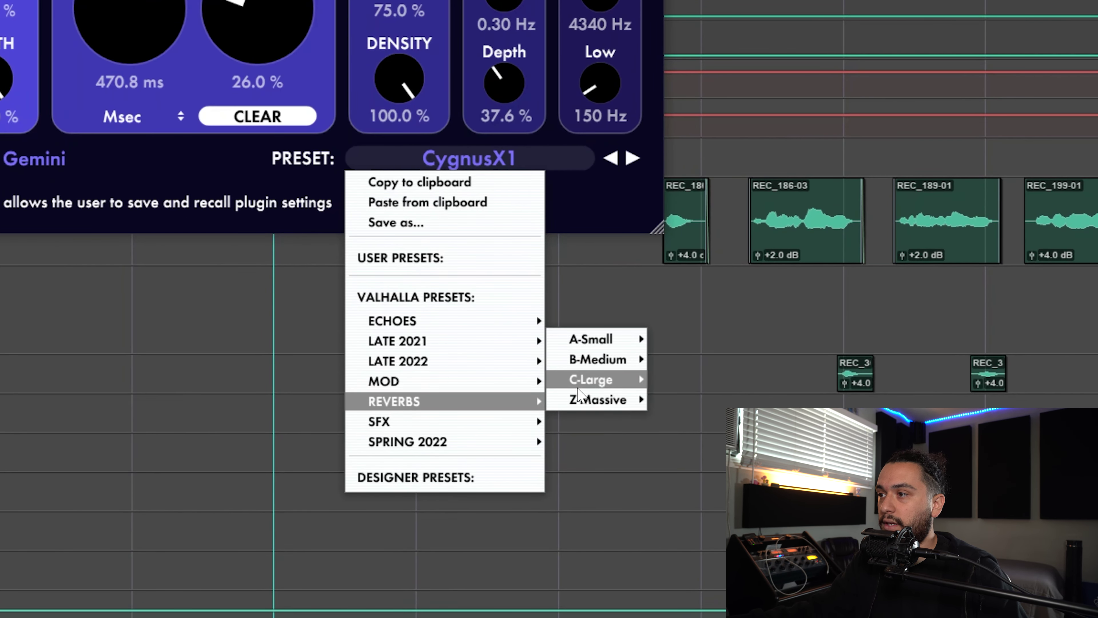
pyautogui.moveTo(582, 392)
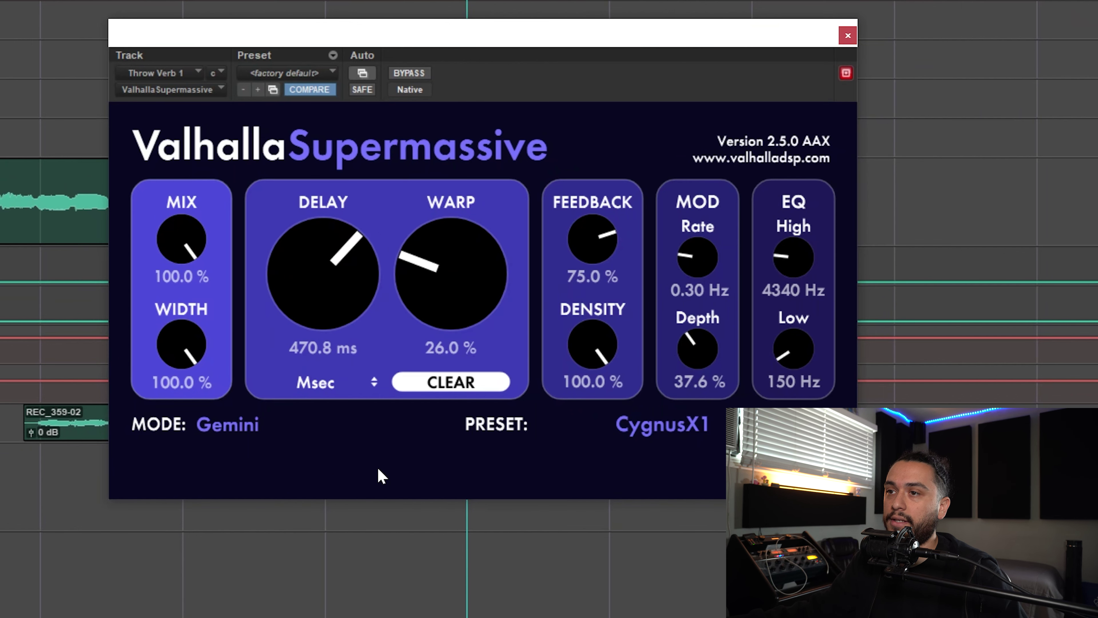
pyautogui.click(228, 424)
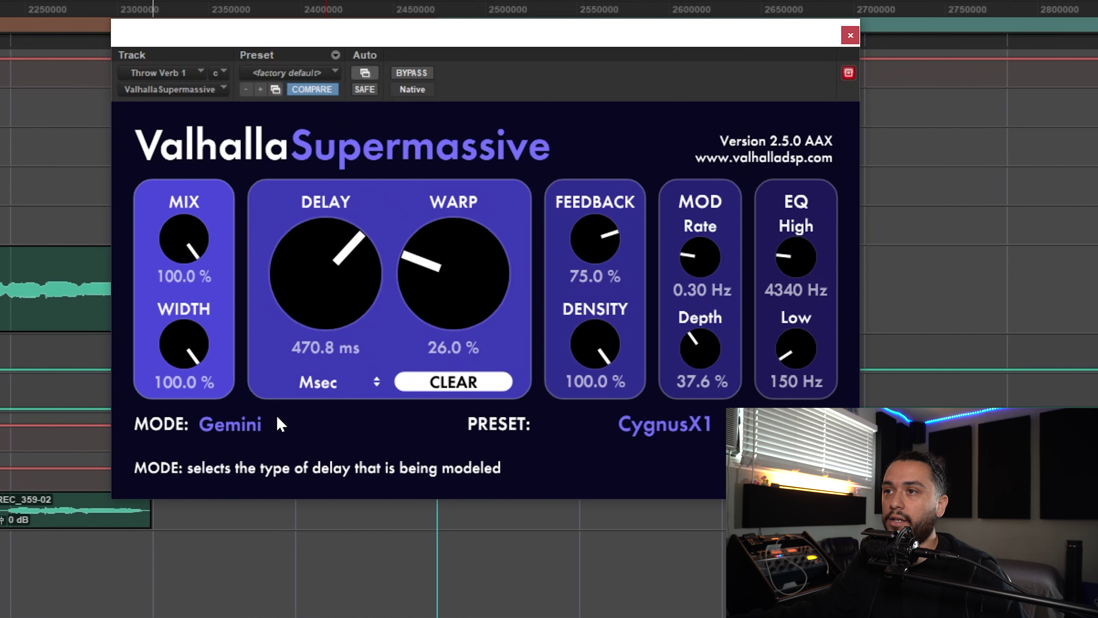
# Step: Reopen Supermassive's mode list and leave the mode set to Gemini
pyautogui.click(245, 431)
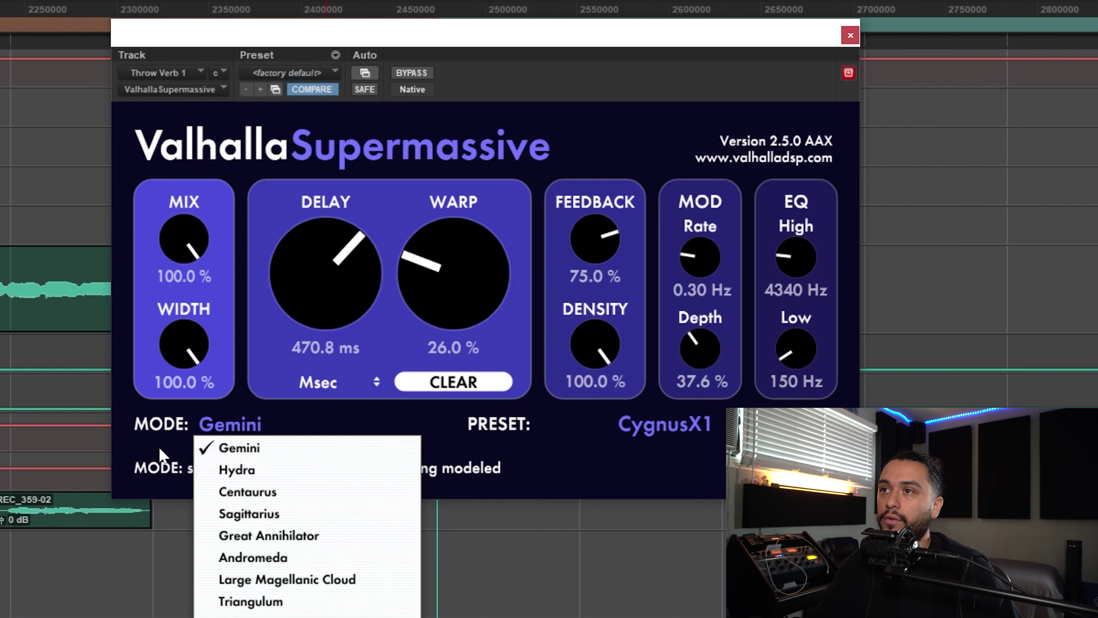
pyautogui.click(147, 462)
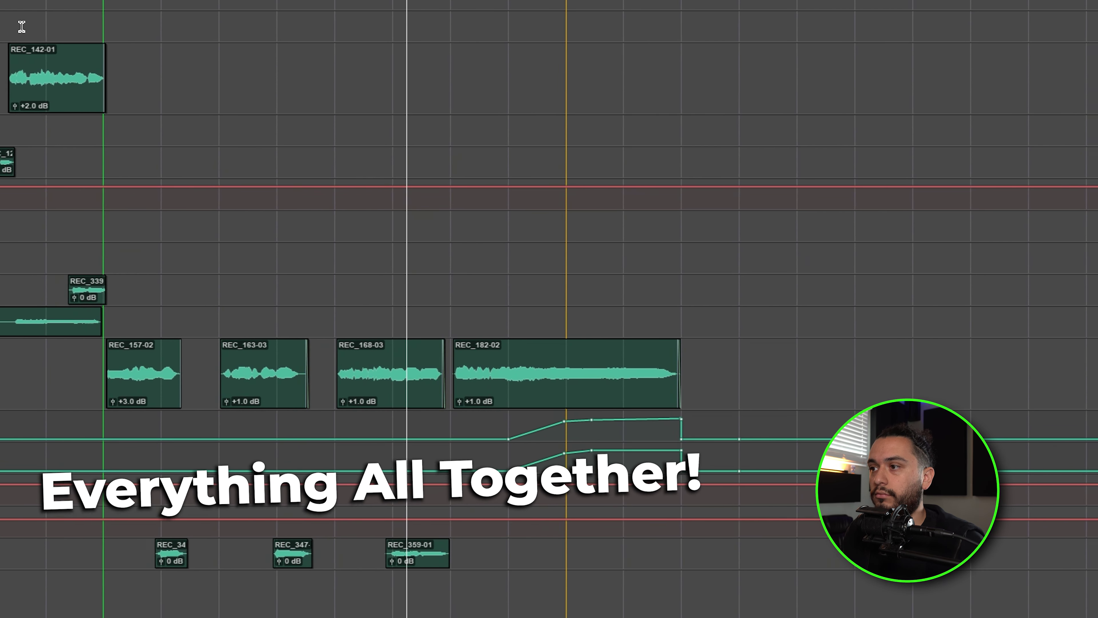
pyautogui.scroll(-3, 21, 26)
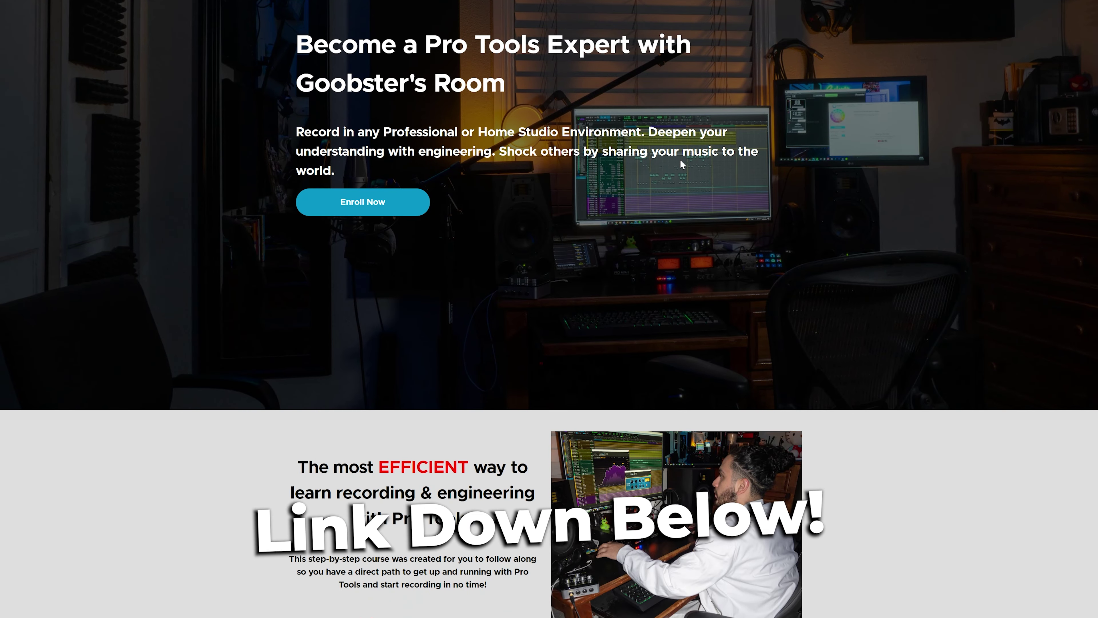
# Step: Scroll the Goobster's Room Pro Tools course page down past the Enroll Now section to the feature photos
pyautogui.scroll(-3, 681, 164)
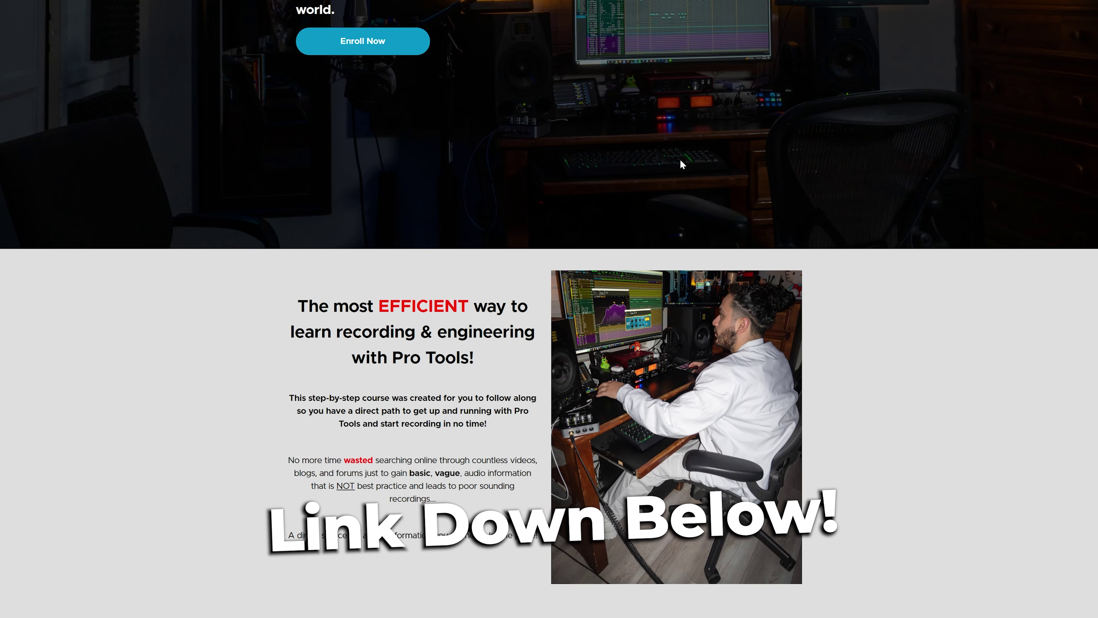
pyautogui.scroll(-3, 681, 164)
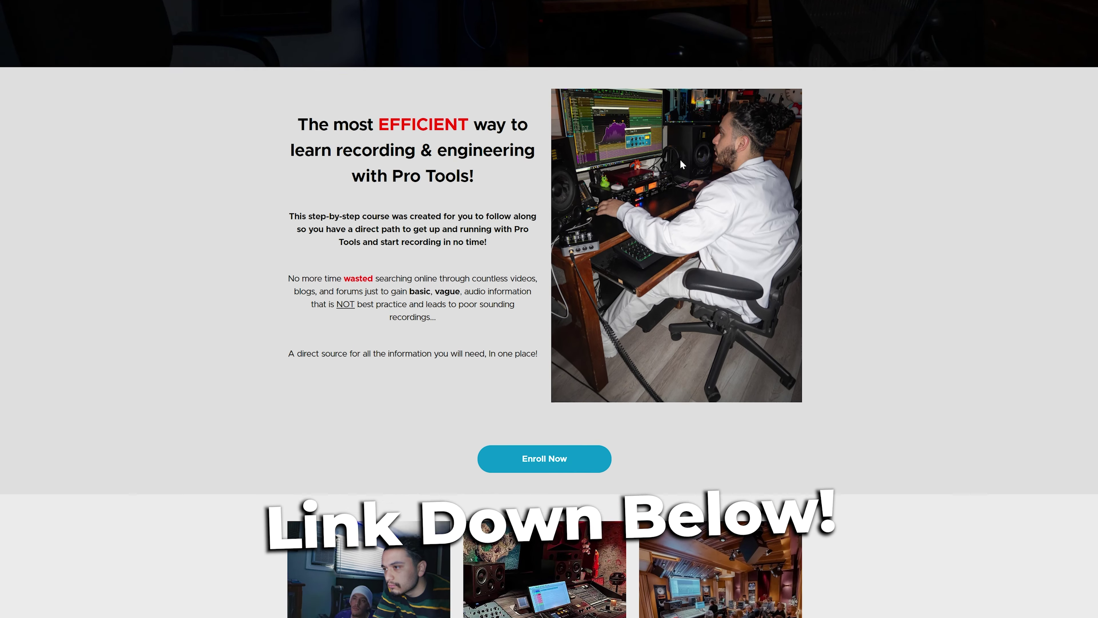
pyautogui.scroll(-4, 681, 161)
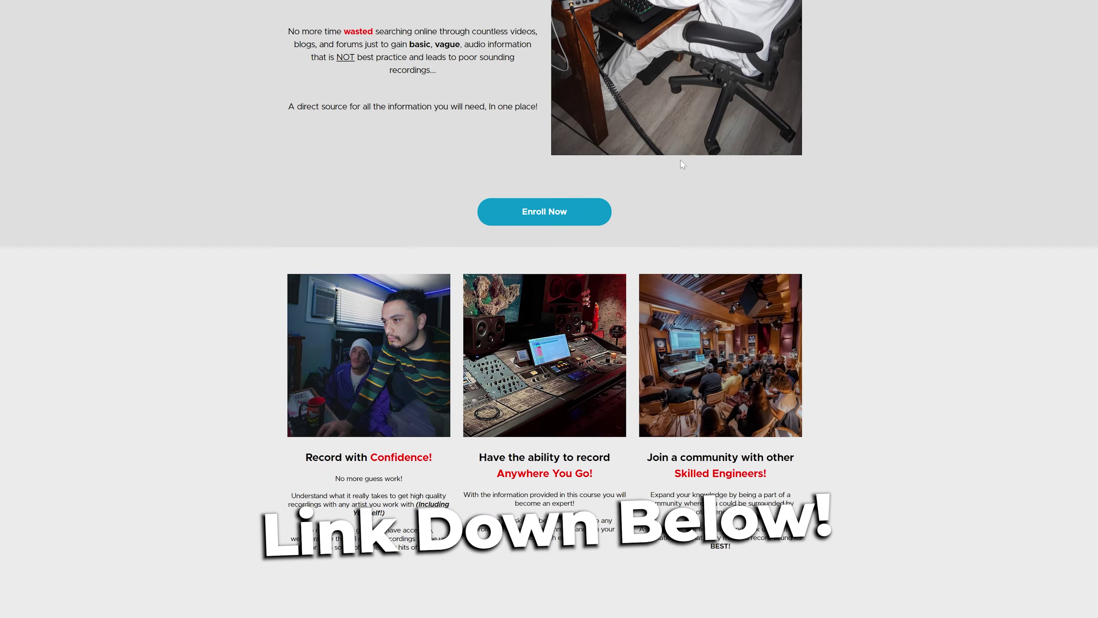